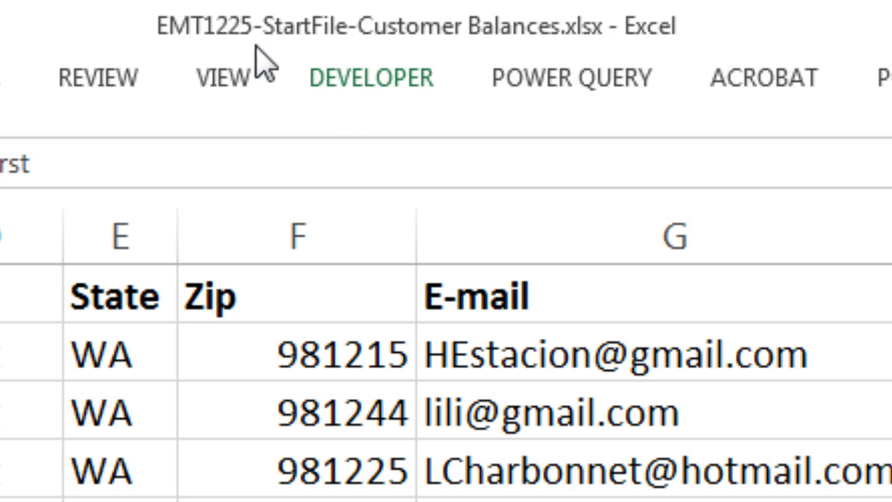
Step: Compare the Word customer letter with the Customer Balances workbook data
key(alt+Tab)
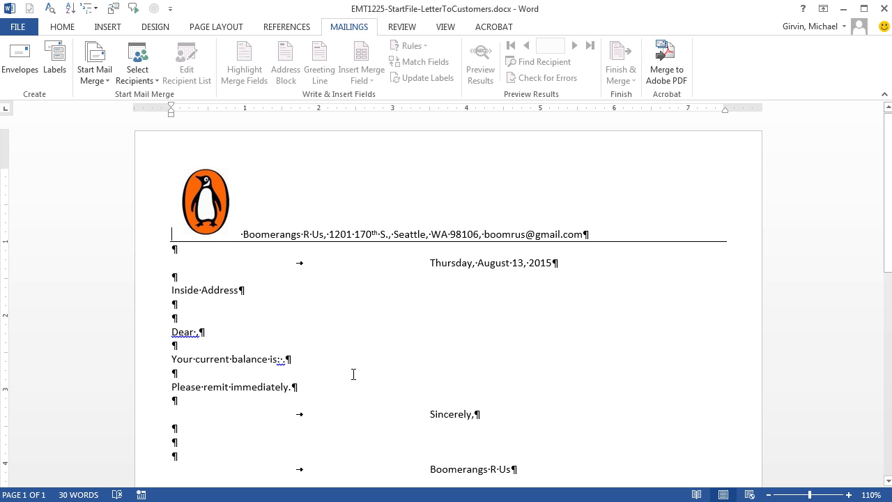
key(alt+Tab)
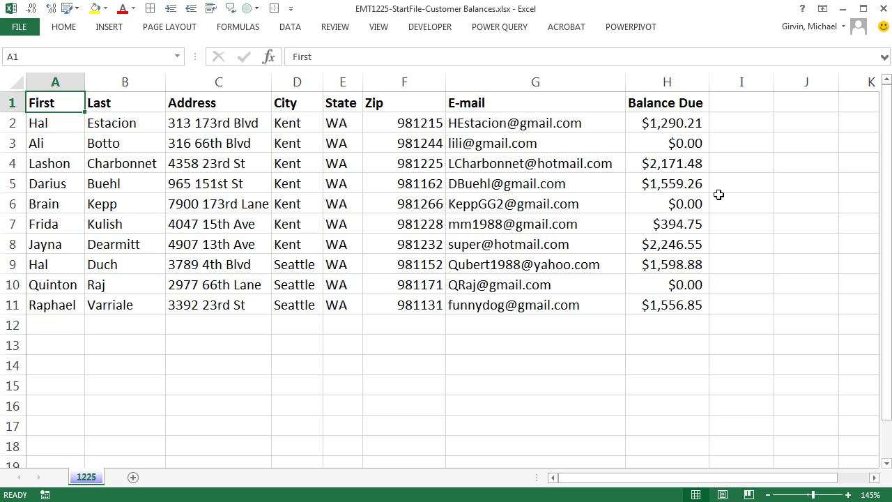
key(alt+Tab)
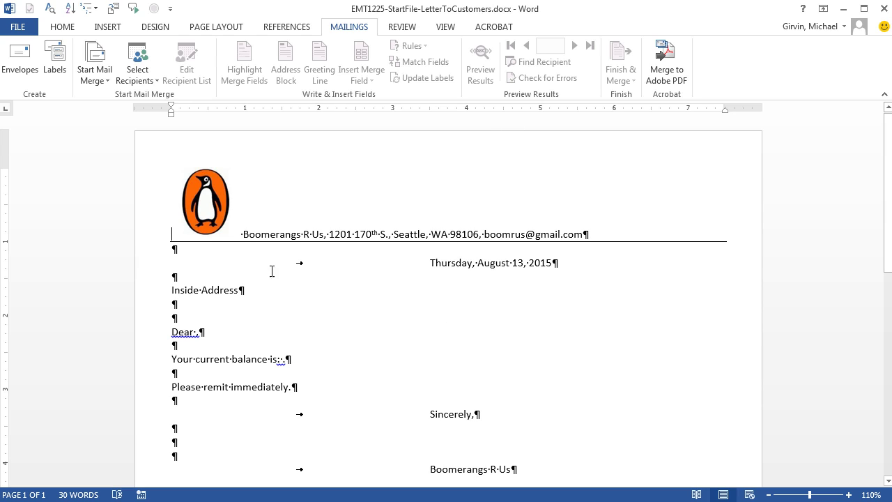
key(alt+Tab)
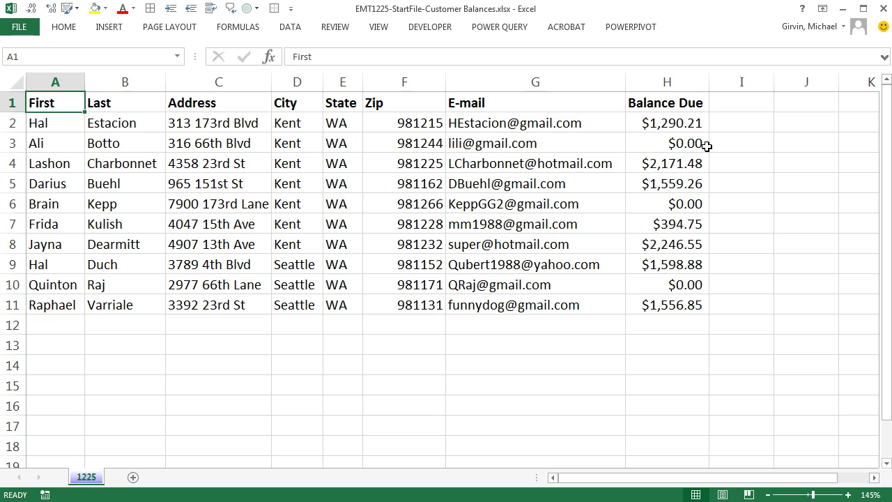
key(alt+Tab)
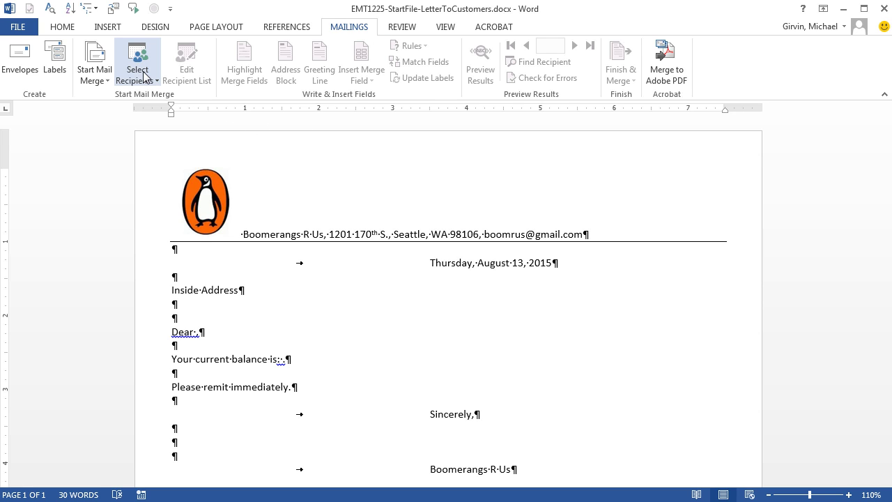
key(alt+Tab)
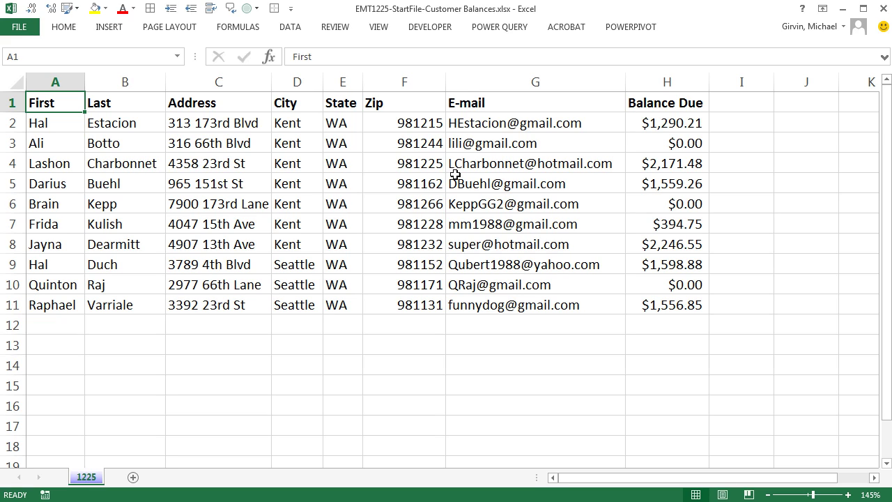
click(414, 178)
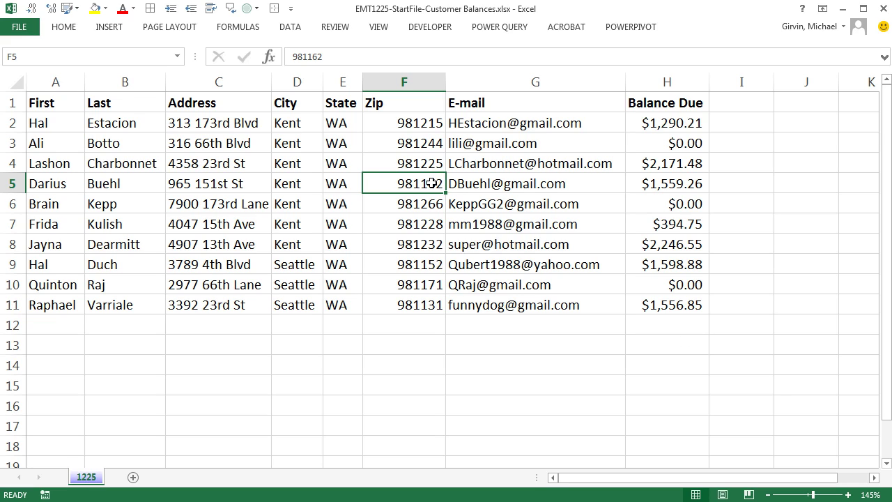
Step: Convert the customer data A1:H11 into an Excel table with headers
click(351, 163)
click(236, 128)
click(115, 29)
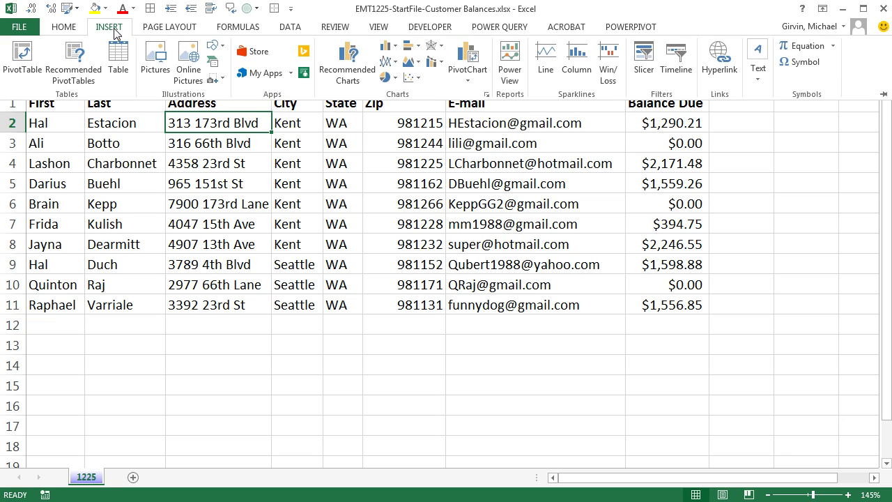
key(Escape)
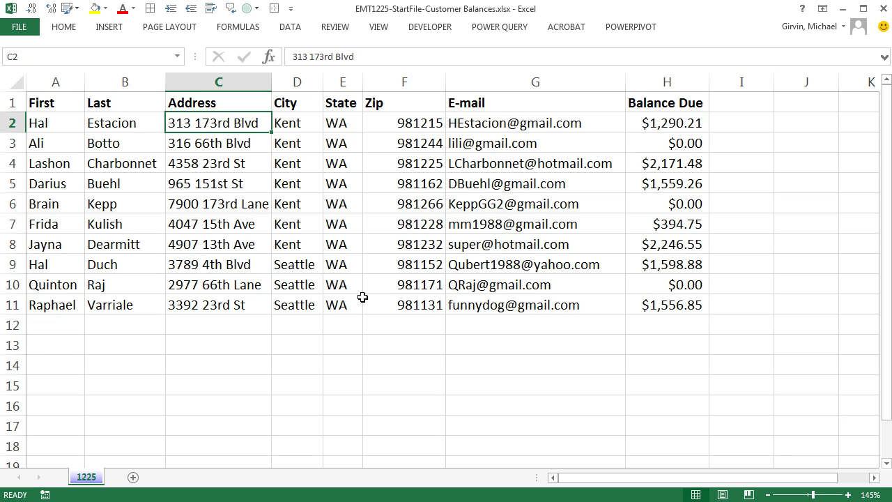
key(ctrl+t)
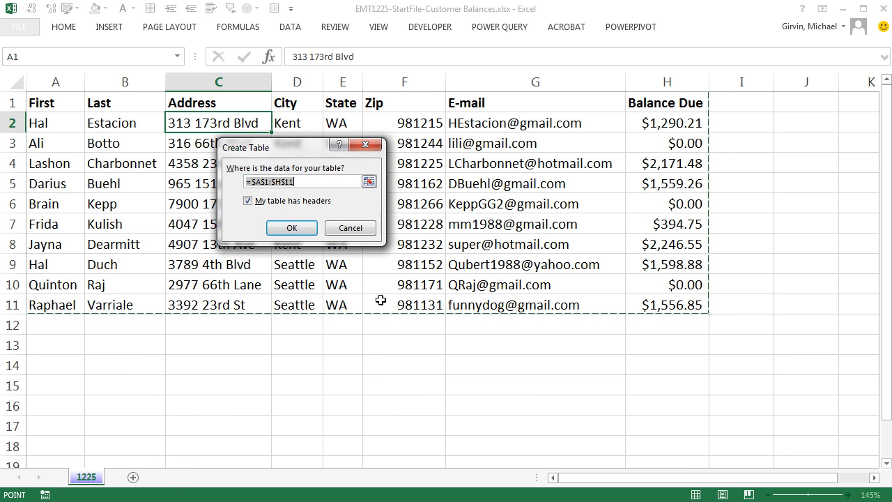
key(Return)
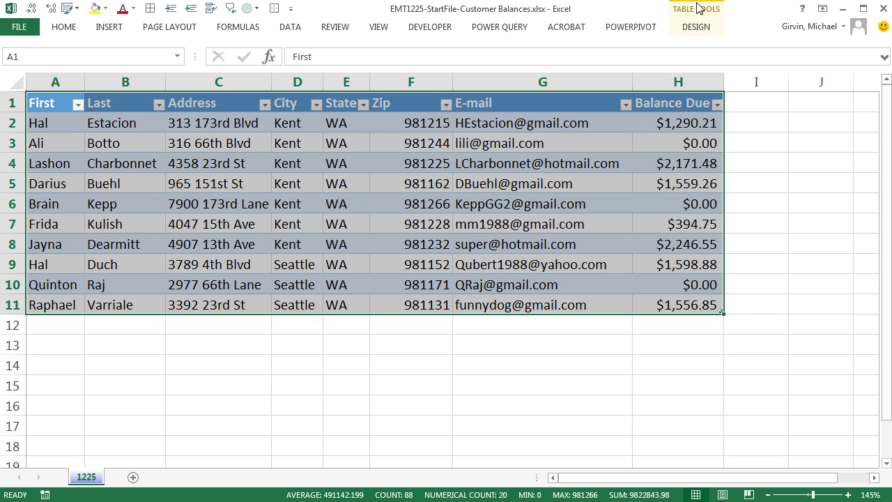
Step: Name the table CustomerBalances and save the workbook
click(697, 27)
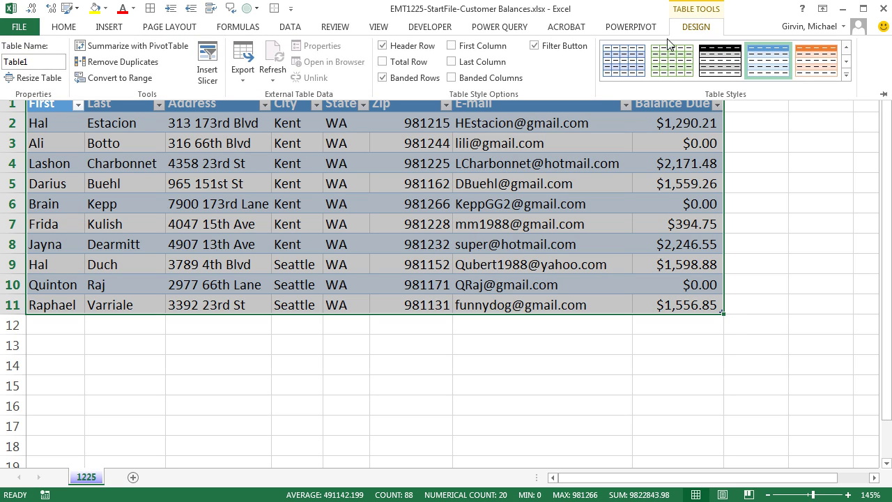
click(39, 64)
text(CustomerBalances)
key(Return)
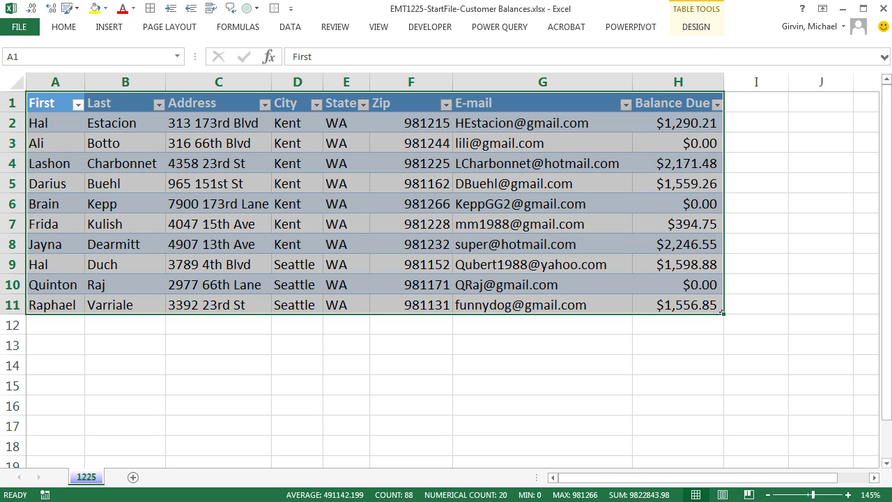
click(696, 27)
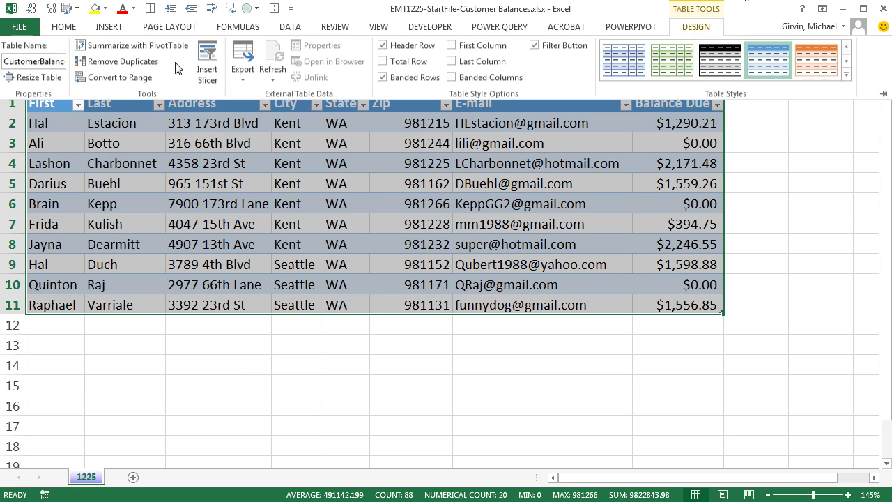
click(339, 284)
click(404, 178)
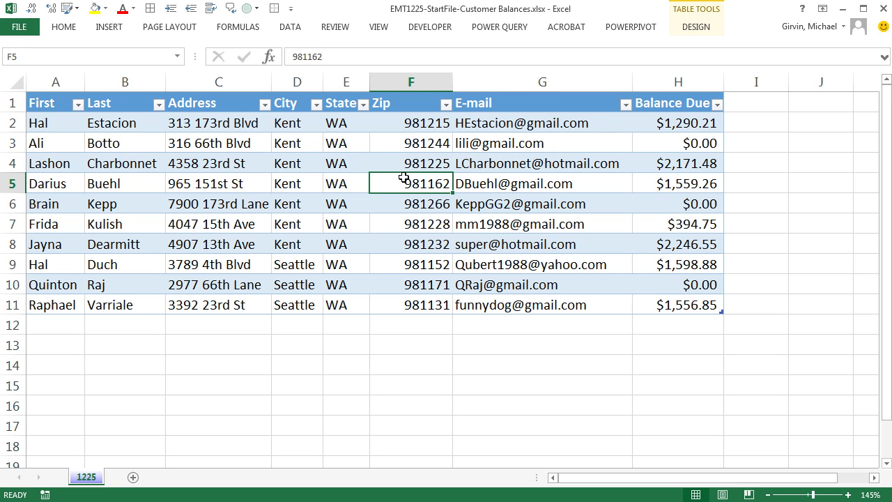
key(ctrl+s)
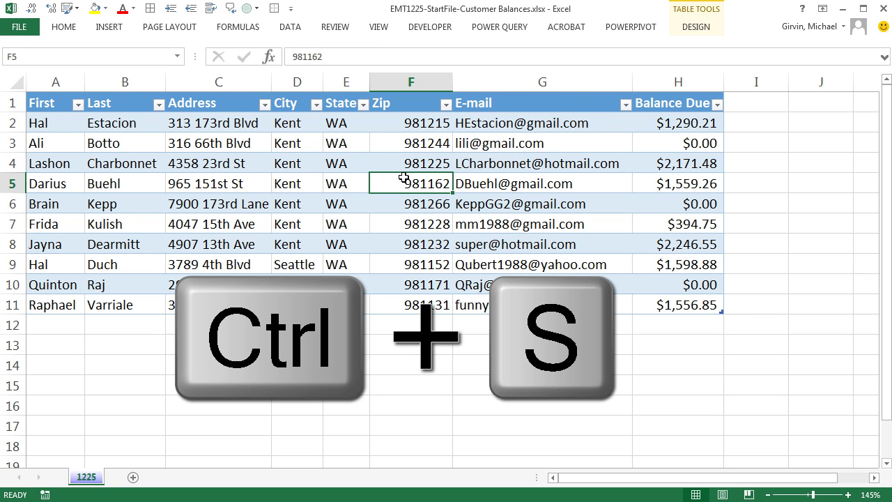
Step: Close Excel and link the letter to the 1225$ sheet of Desktop > MailMerge > Customer Balances.xlsx
click(884, 9)
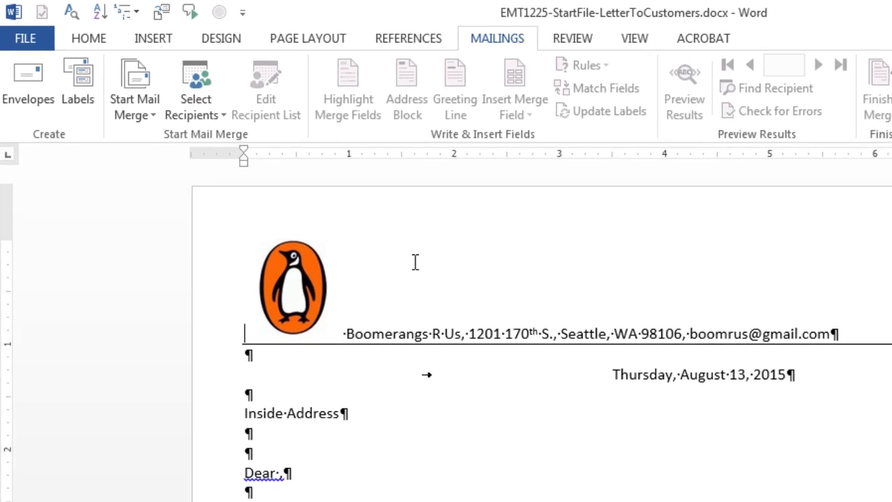
click(221, 115)
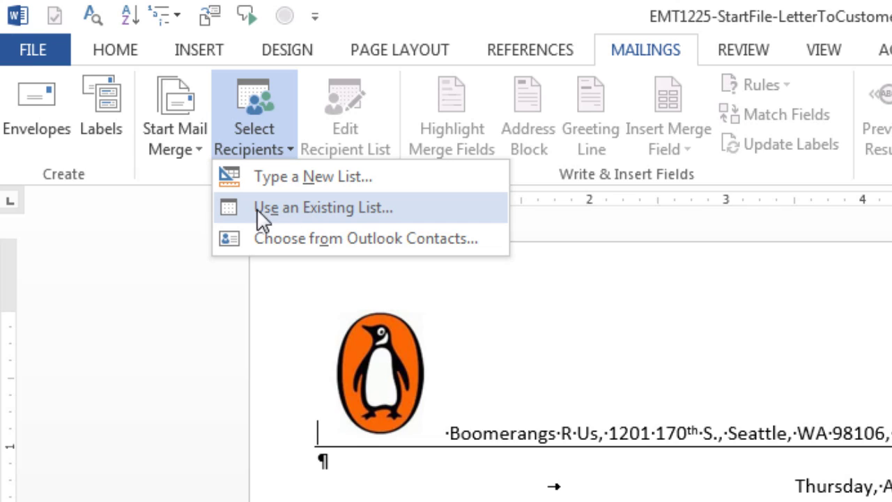
click(303, 208)
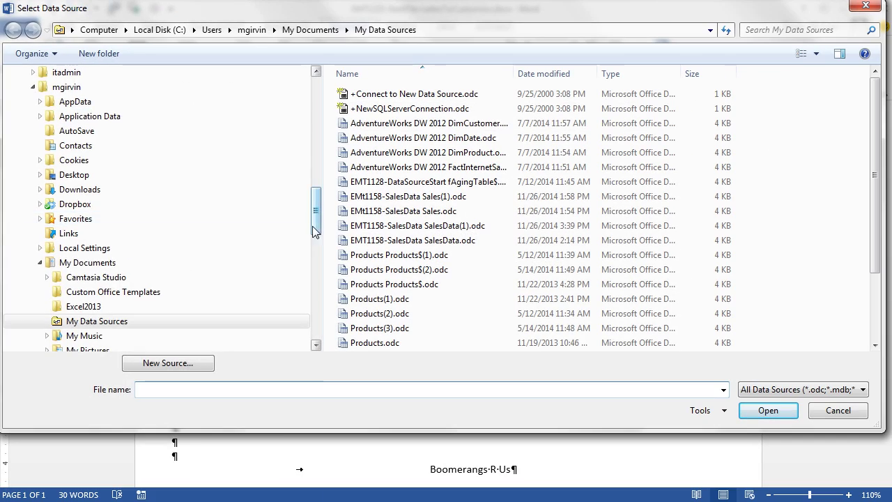
drag(314, 230, 315, 91)
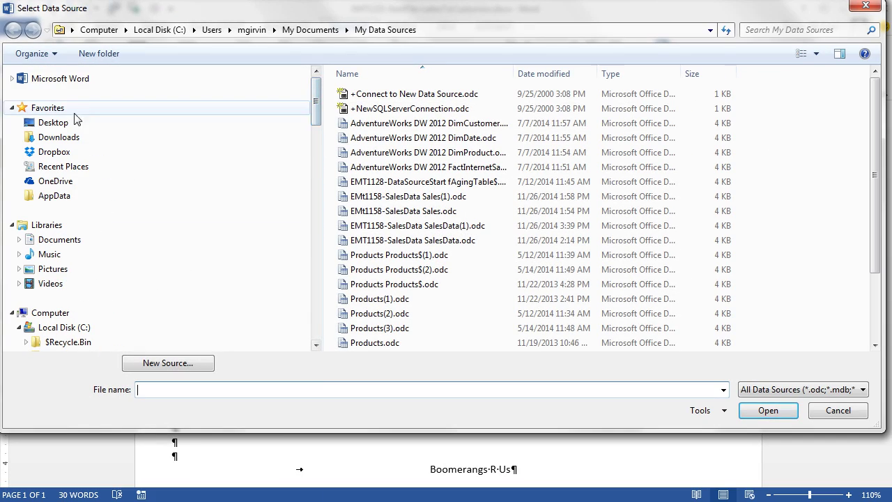
click(55, 123)
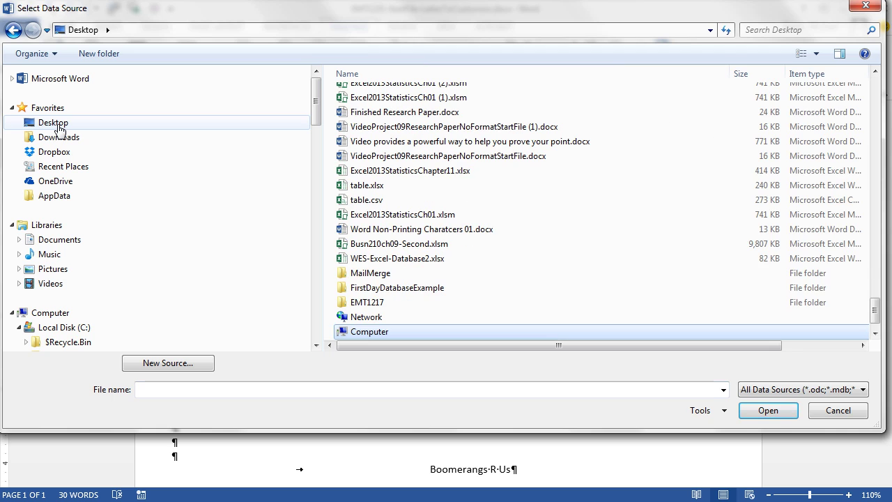
double_click(370, 274)
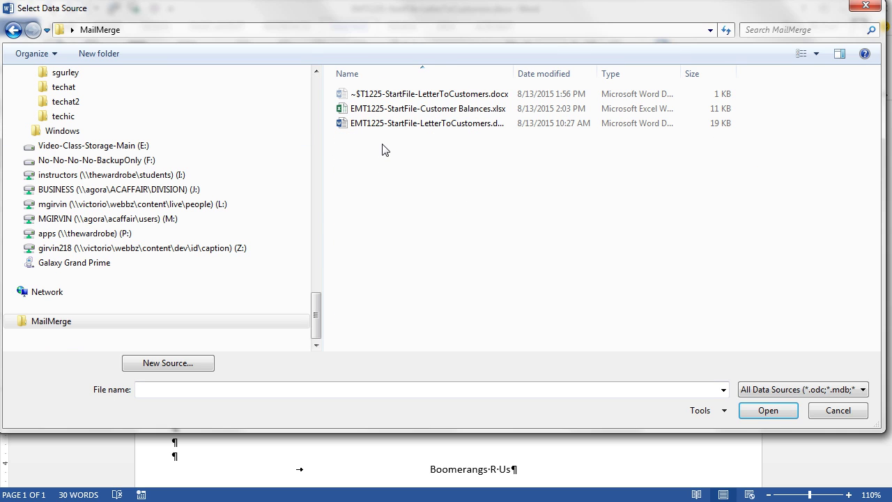
double_click(455, 111)
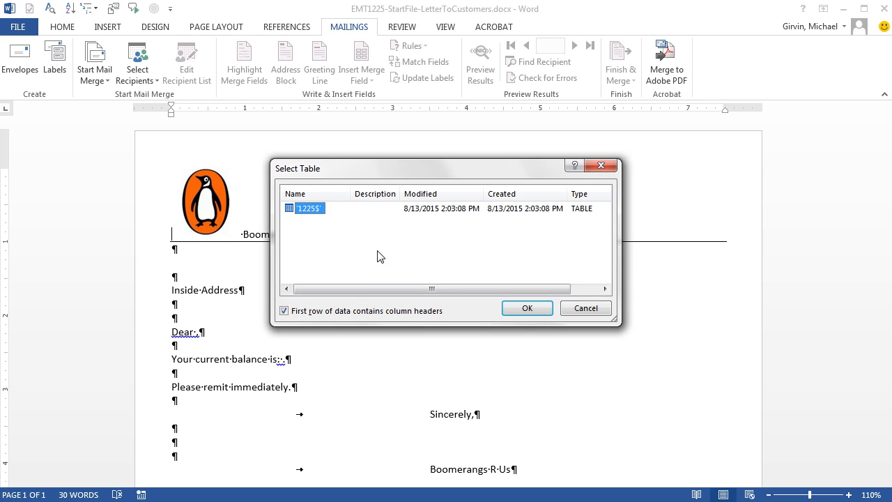
click(532, 313)
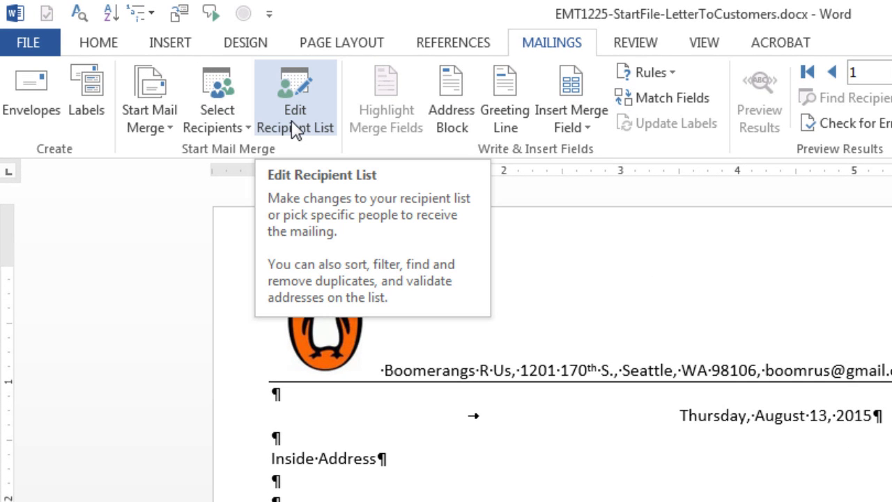
Step: Open the mail-merge recipient list and bring up the Balance Due filter options
click(293, 125)
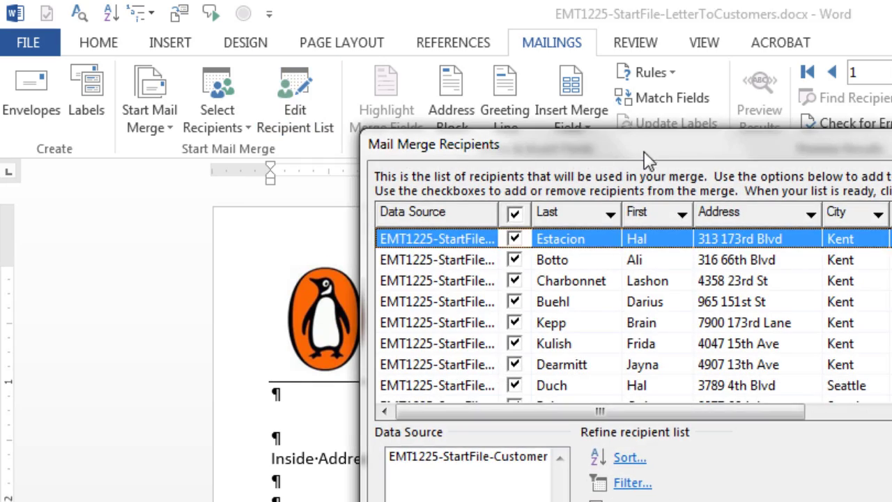
drag(646, 157, 592, 146)
drag(540, 134, 408, 119)
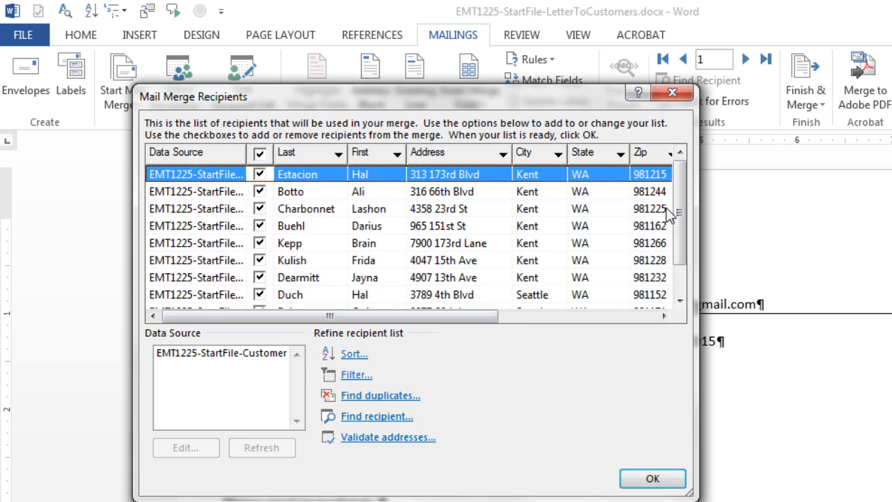
drag(462, 321, 652, 320)
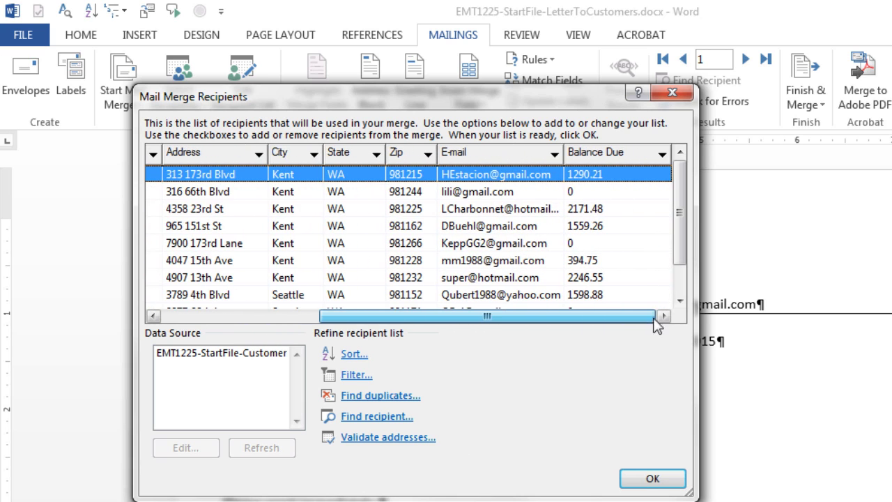
click(661, 155)
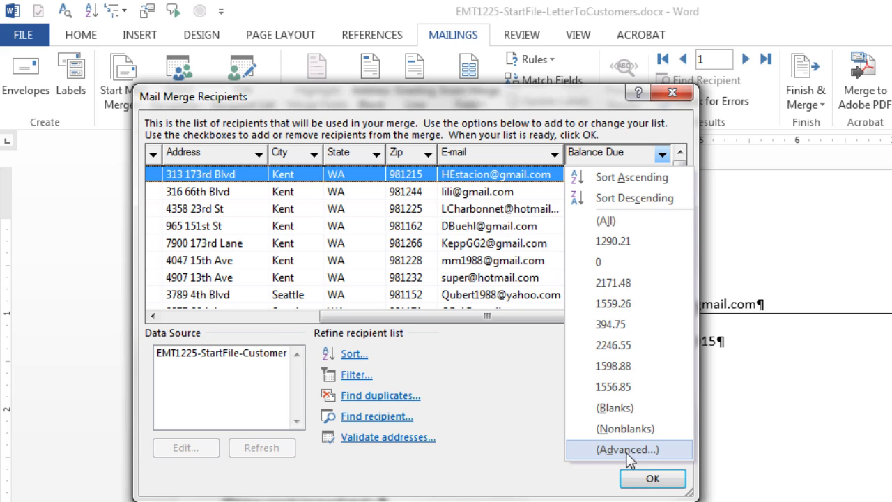
click(613, 449)
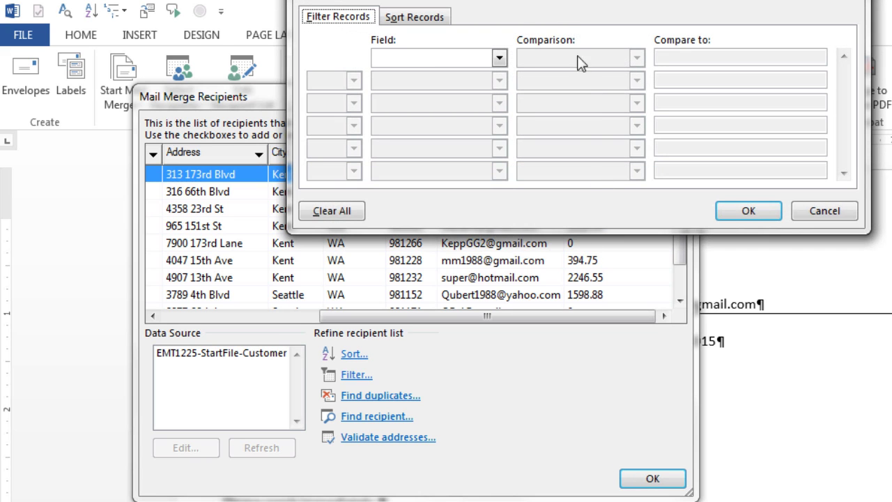
Step: Filter recipients to Balance Due greater than 0 and accept the list
drag(543, 2, 399, 112)
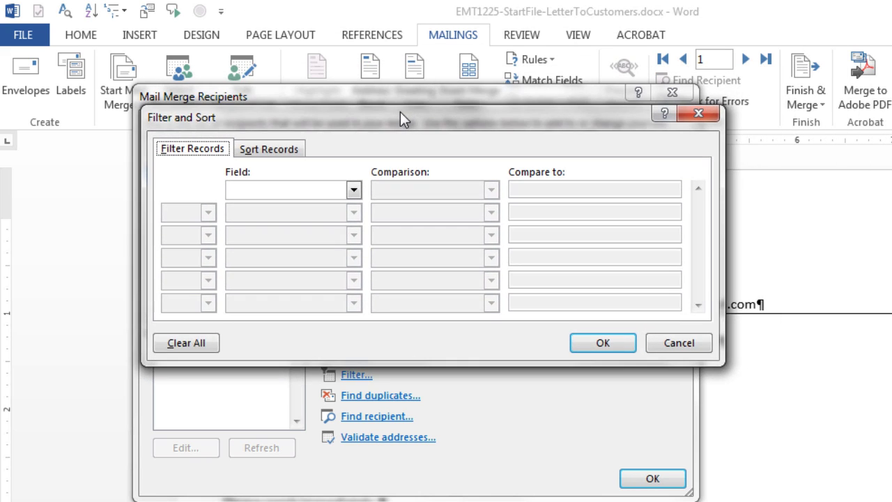
click(354, 191)
click(354, 262)
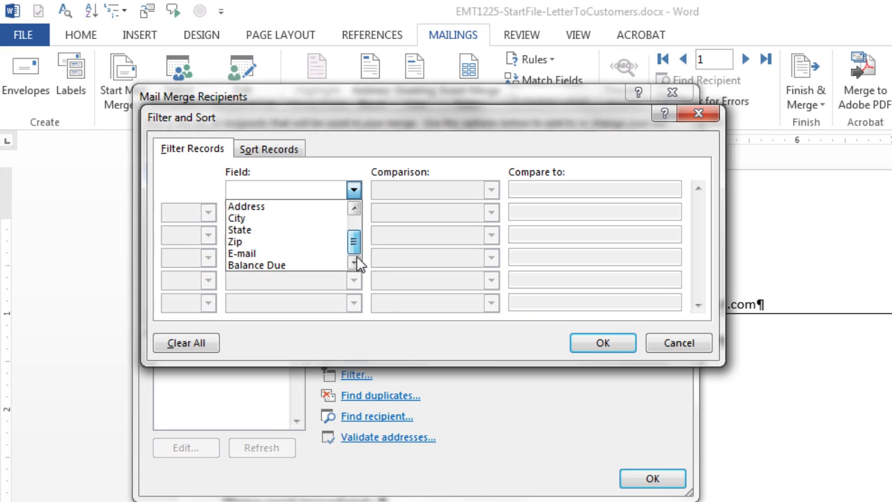
click(301, 265)
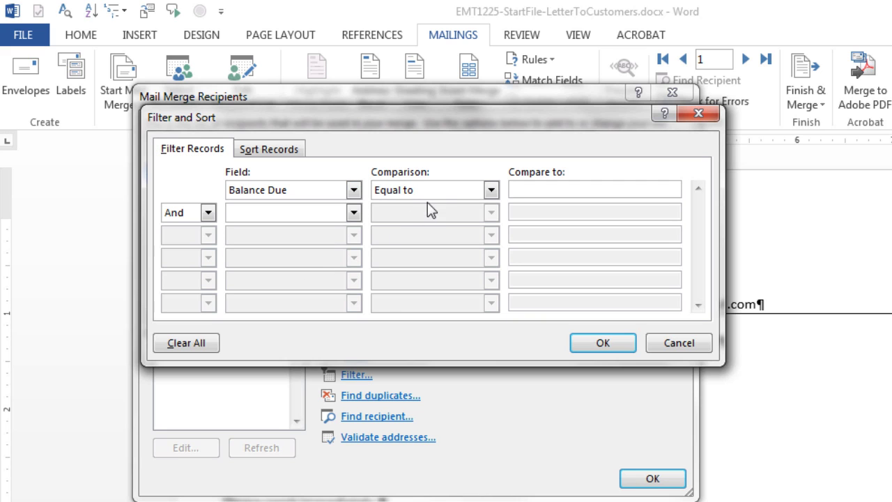
click(490, 191)
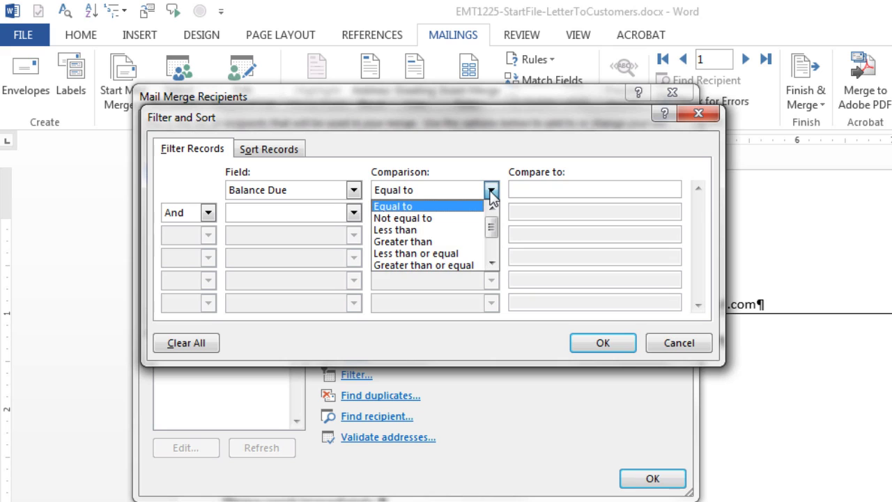
click(426, 244)
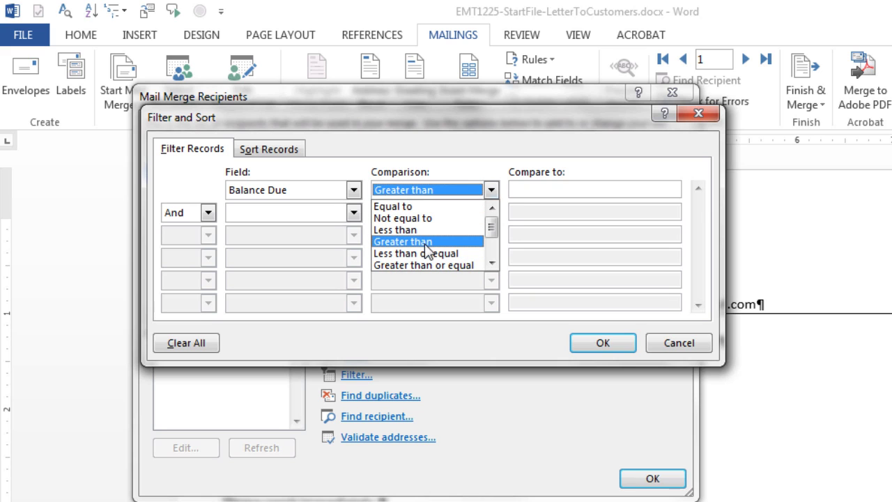
click(608, 191)
text(0)
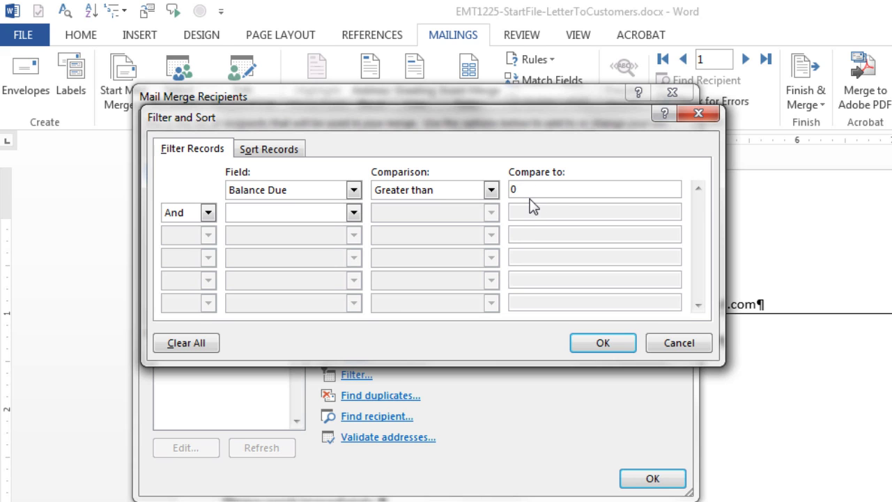
click(602, 343)
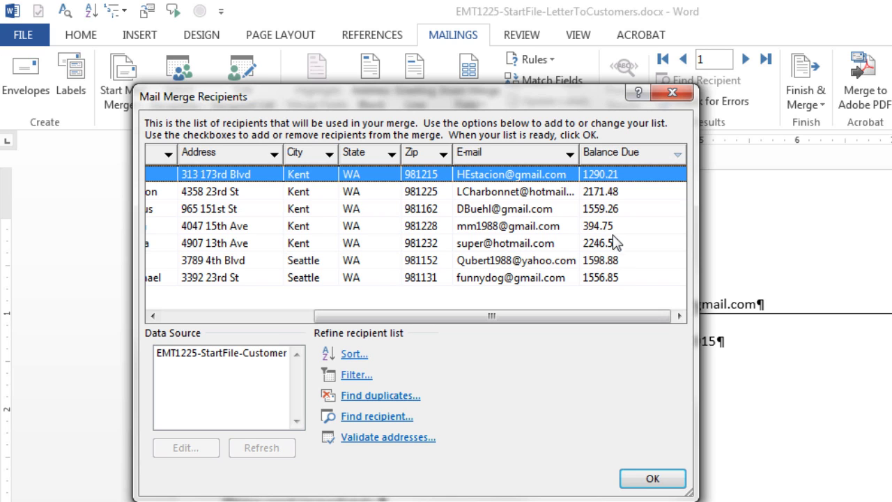
click(670, 482)
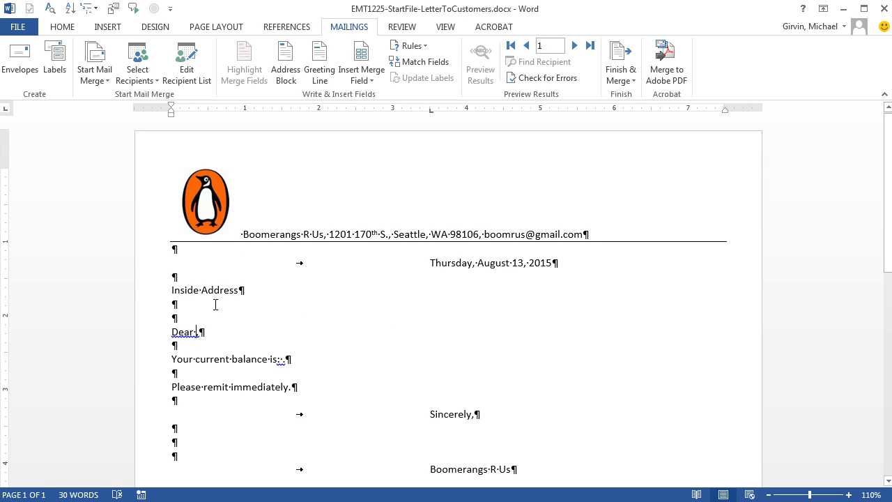
Step: Delete the 'Inside Address' placeholder line from the letter
click(281, 361)
drag(171, 289, 240, 289)
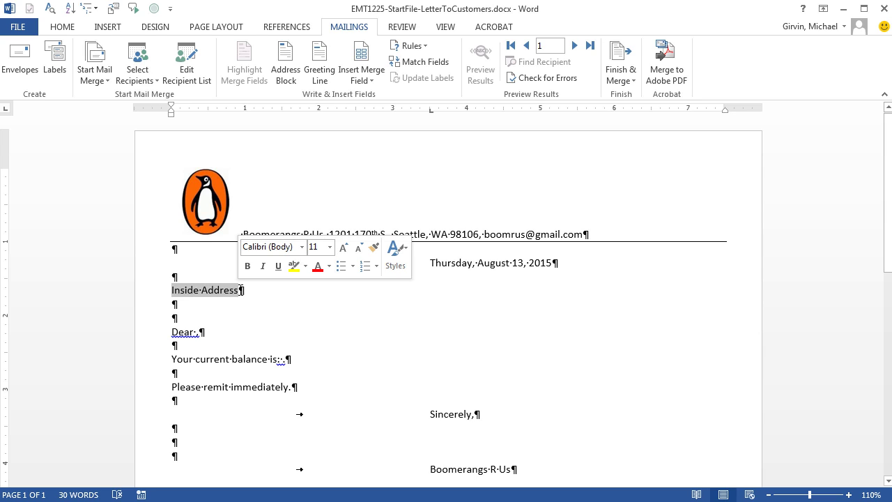
key(Delete)
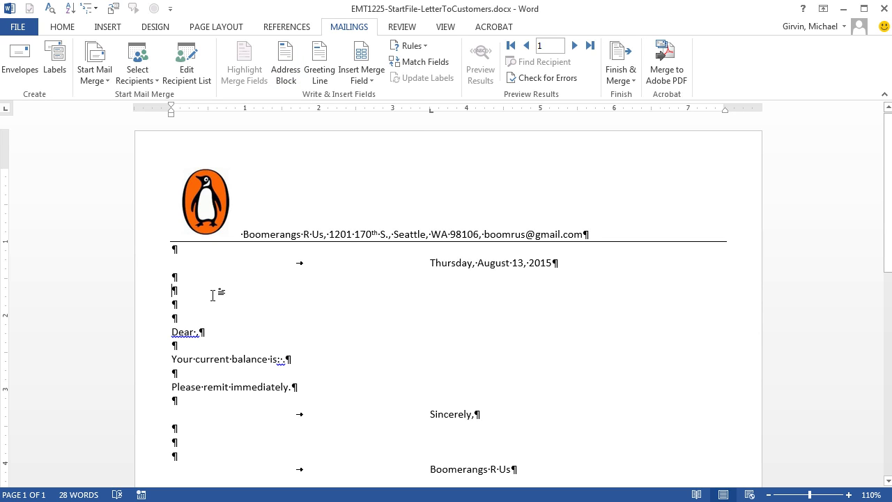
Step: Insert an «AddressBlock» field after checking its field matching for First Name
click(286, 72)
drag(520, 239, 294, 167)
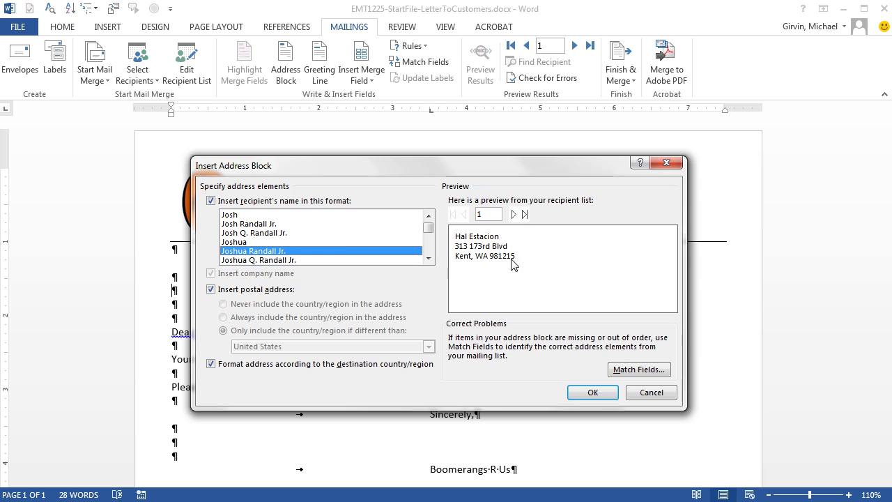
click(637, 369)
drag(785, 272, 395, 147)
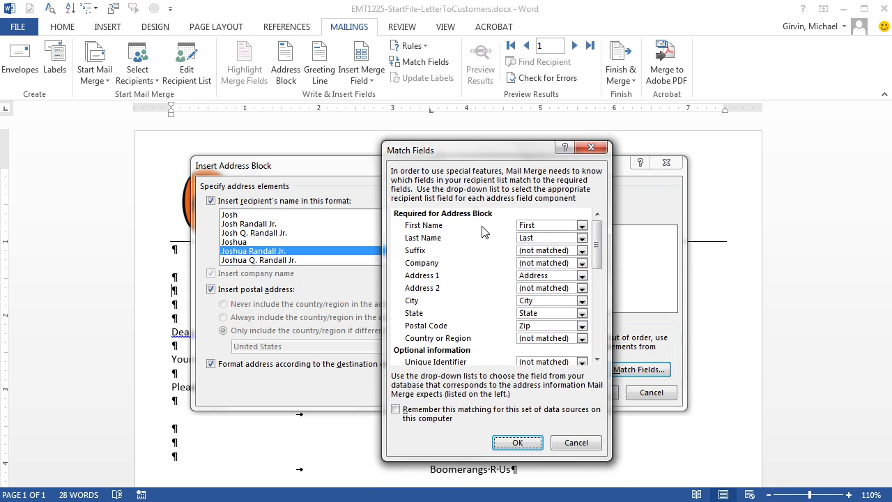
click(582, 226)
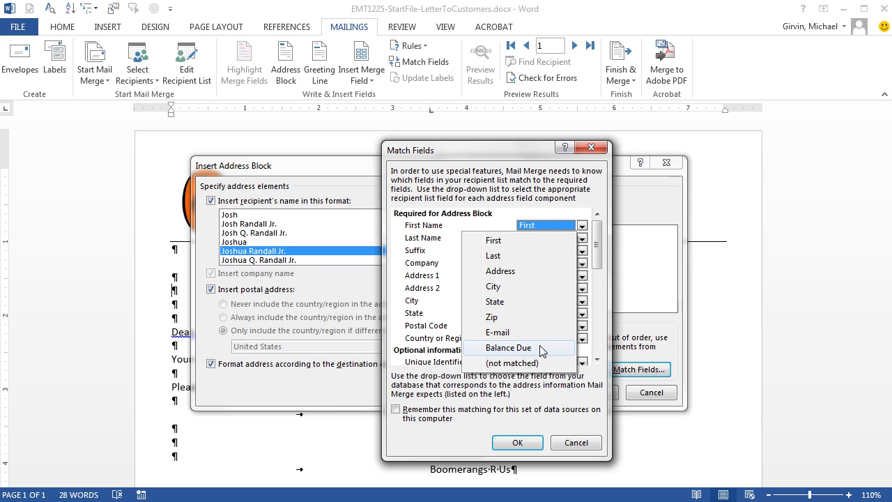
key(Escape)
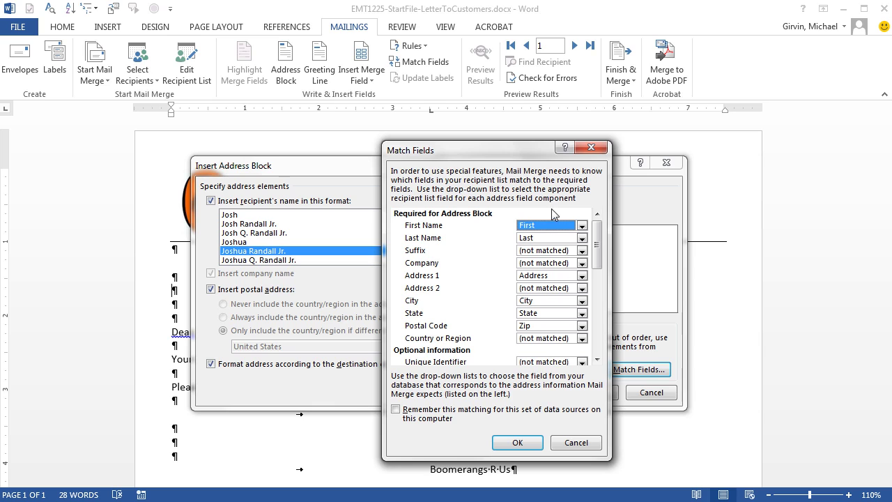
key(Return)
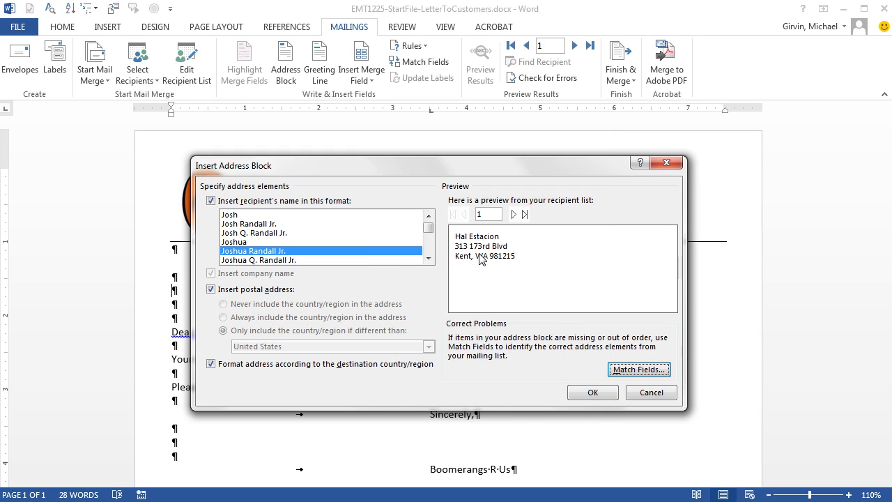
click(586, 393)
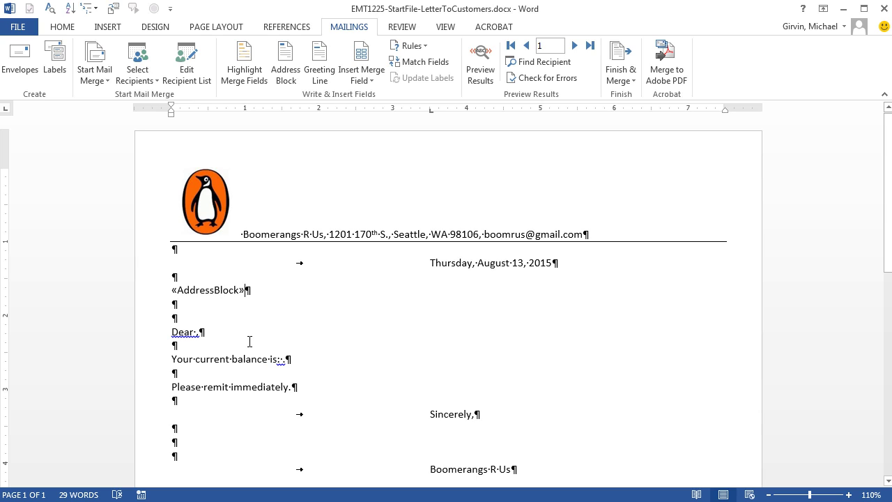
right_click(204, 289)
key(Escape)
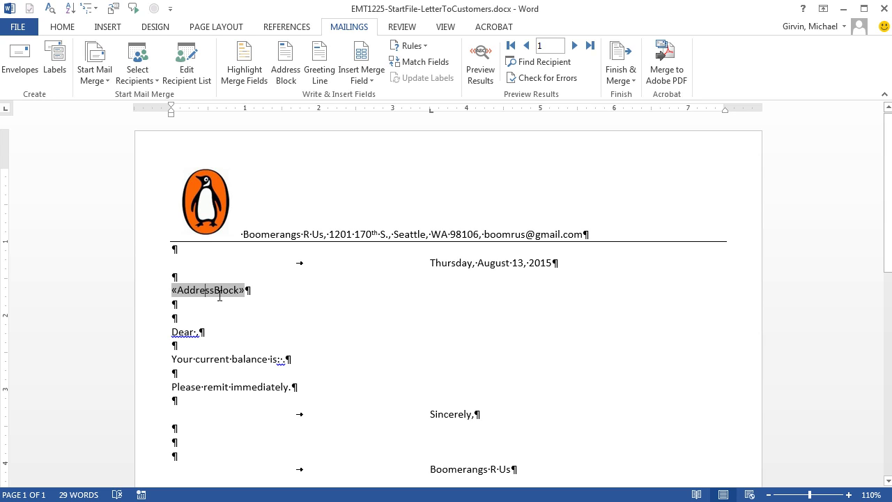
right_click(225, 289)
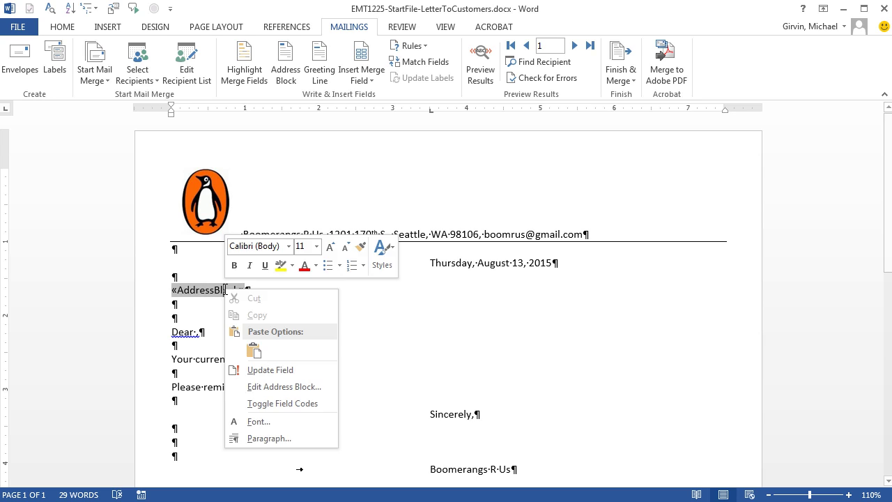
click(282, 404)
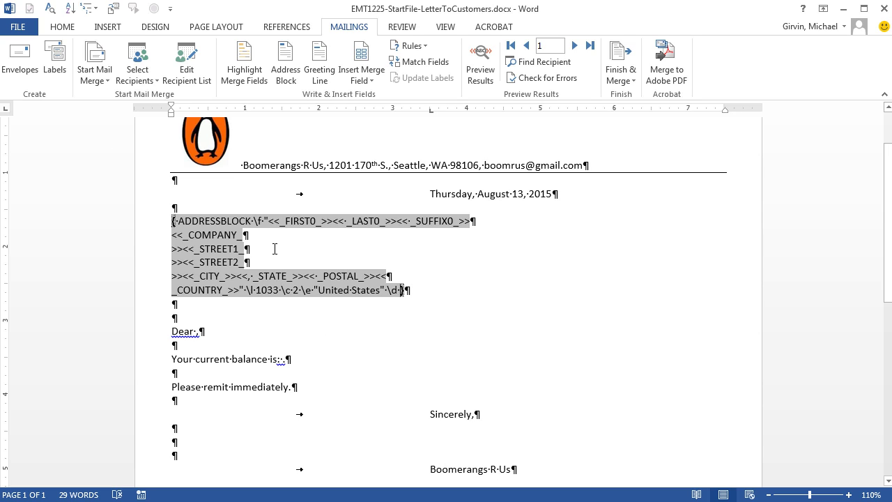
right_click(230, 253)
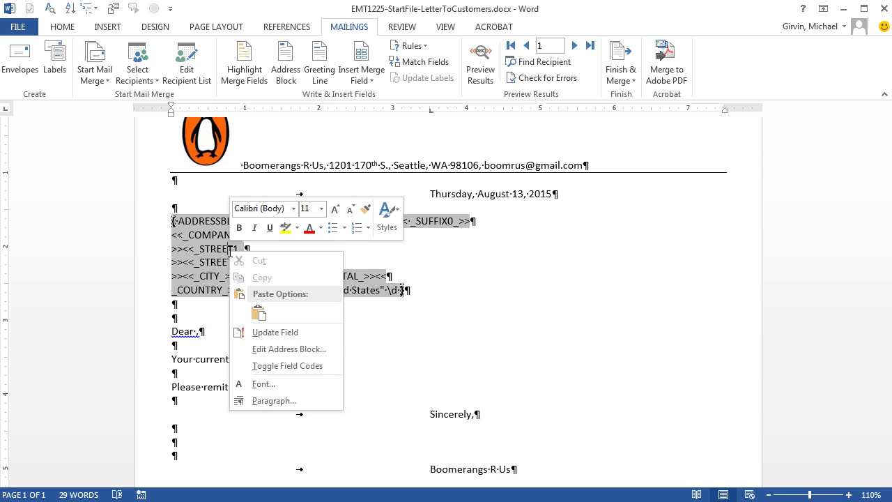
click(279, 366)
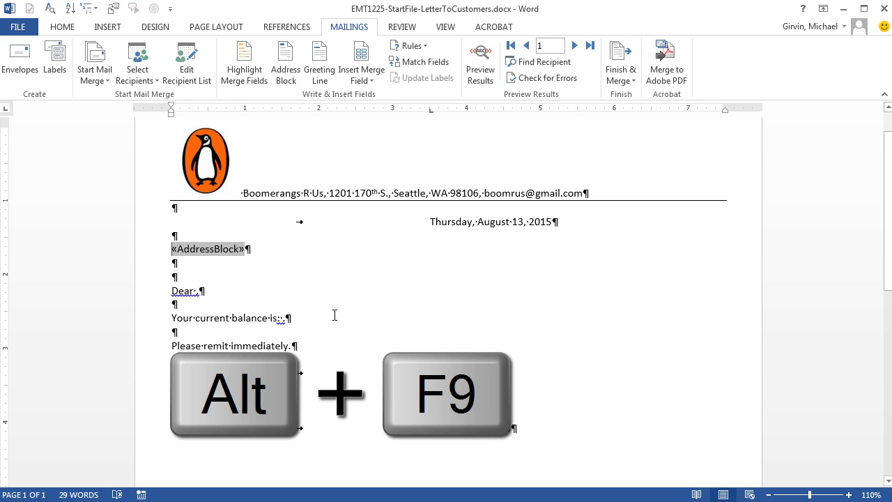
key(alt+F9)
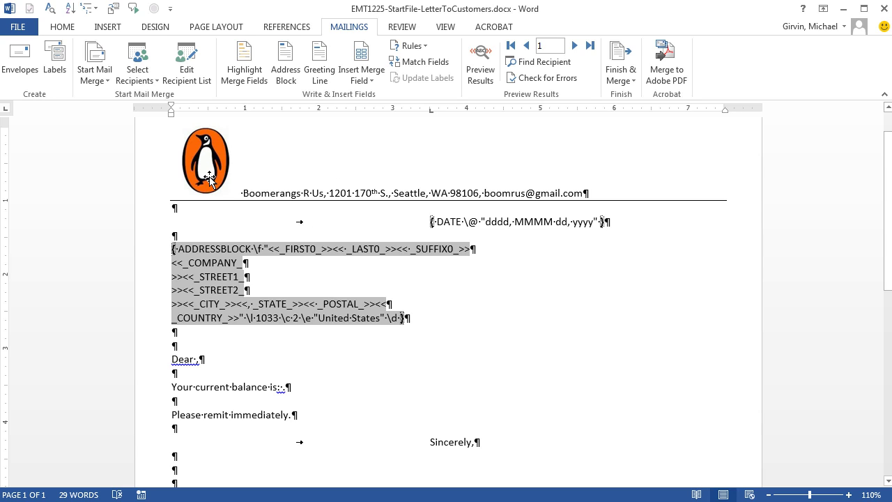
key(alt+F9)
key(alt+F9)
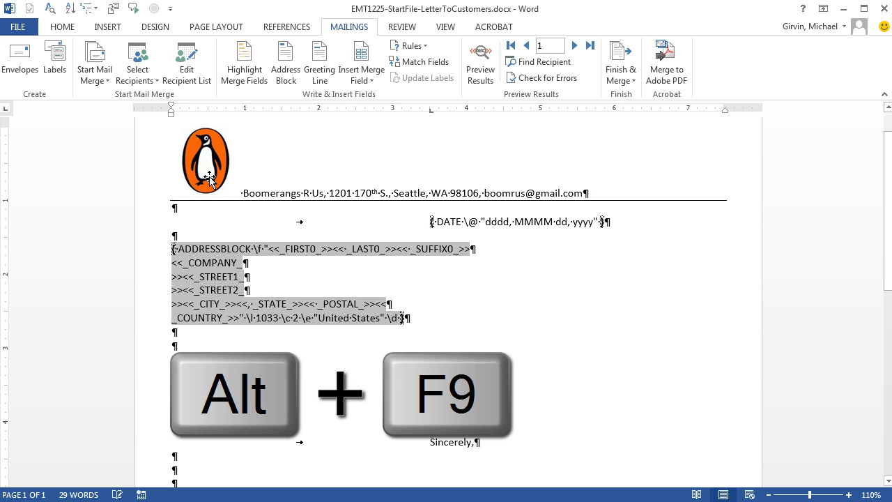
key(alt+F9)
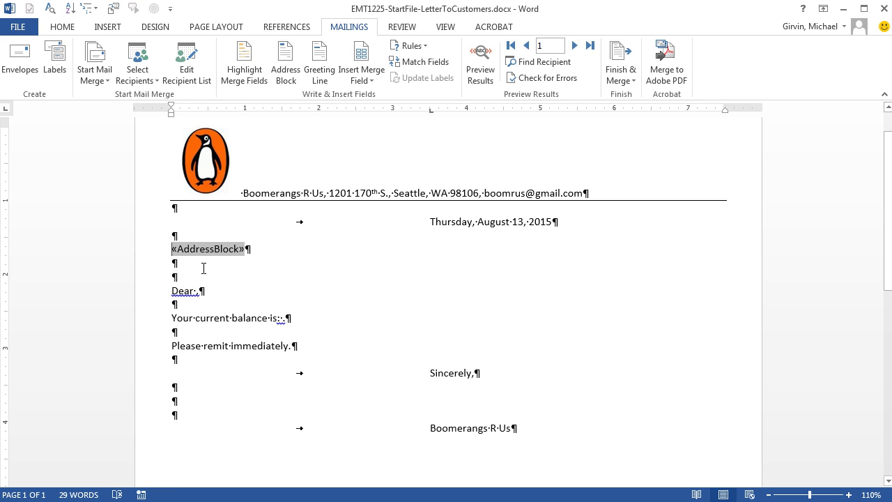
Step: Insert the First and Last merge fields after 'Dear', checking codes with Alt+F9
click(197, 293)
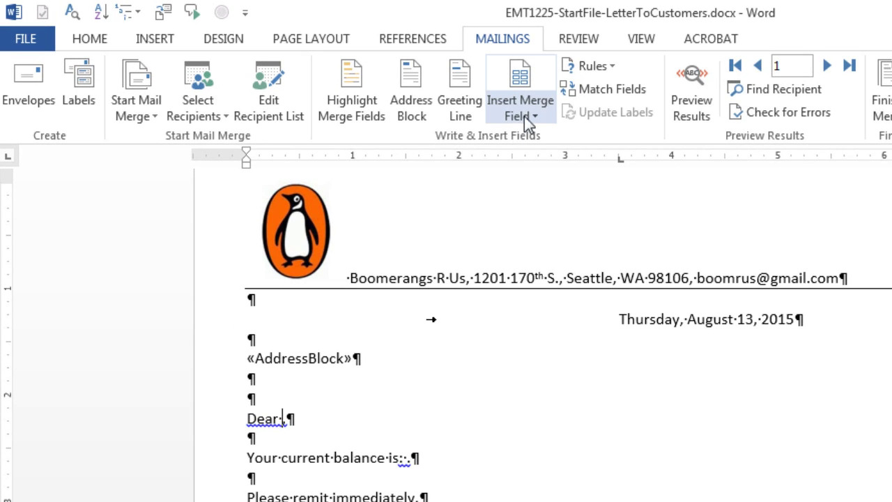
click(536, 116)
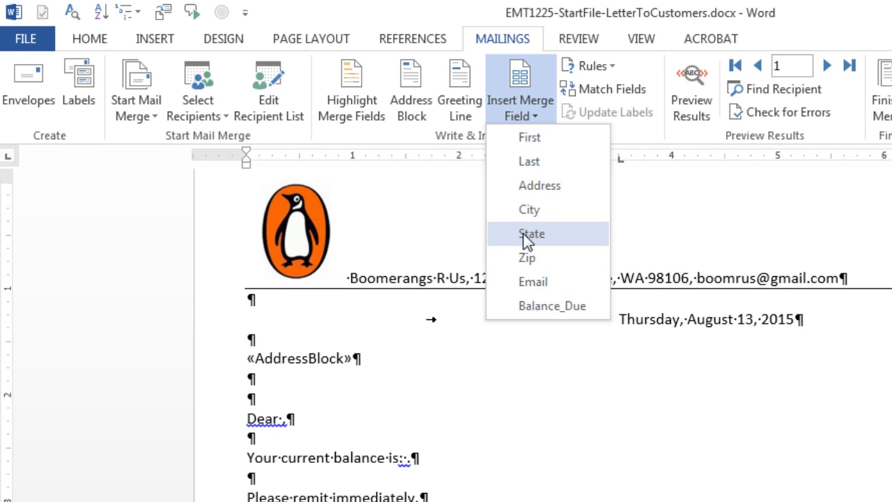
click(540, 145)
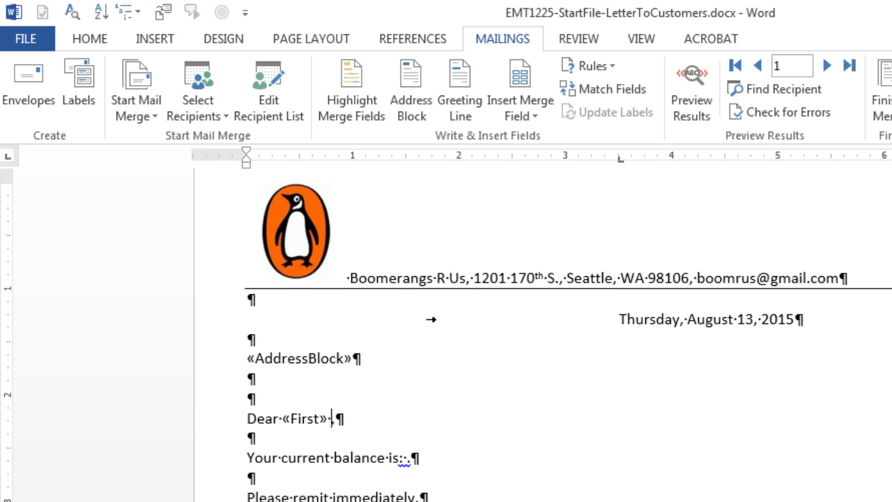
click(533, 112)
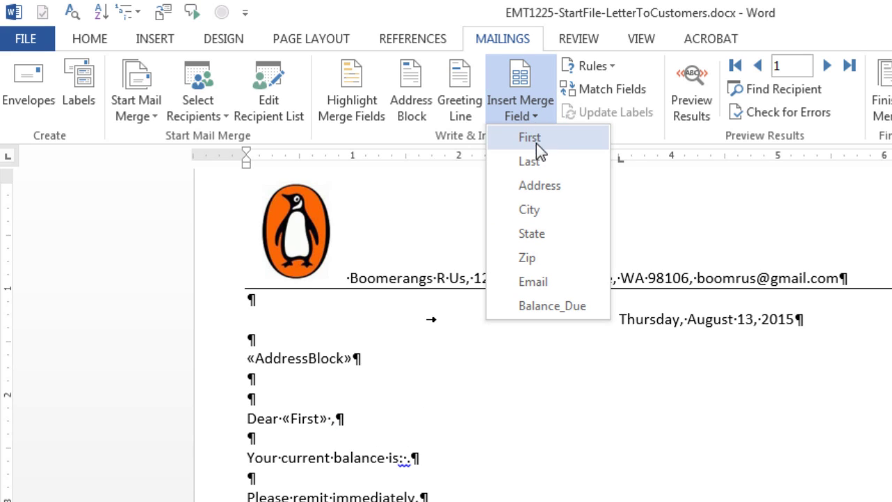
click(540, 164)
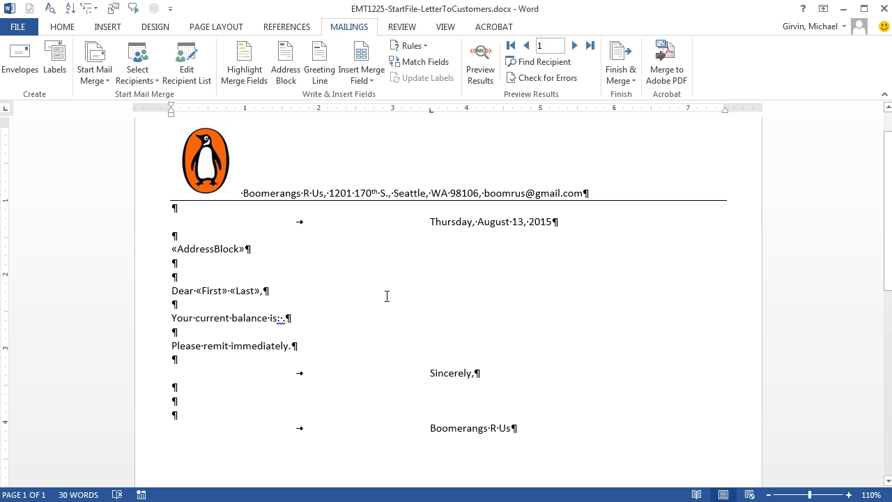
key(alt+F9)
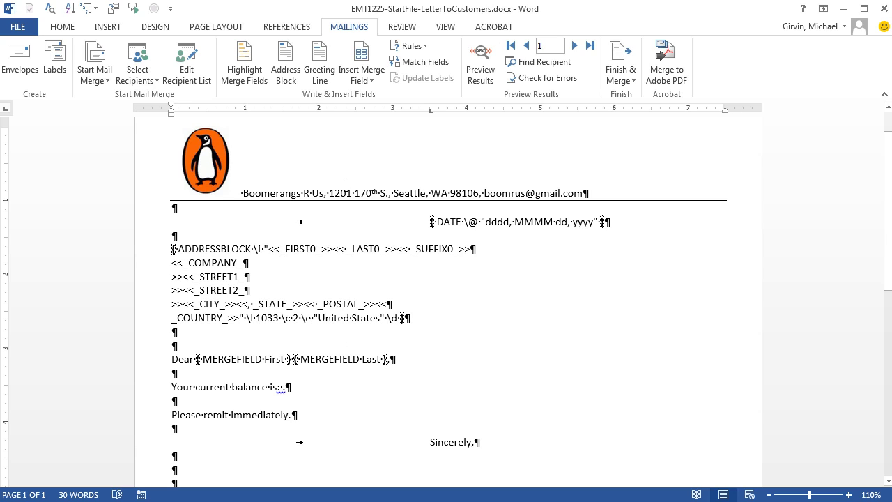
key(alt+F9)
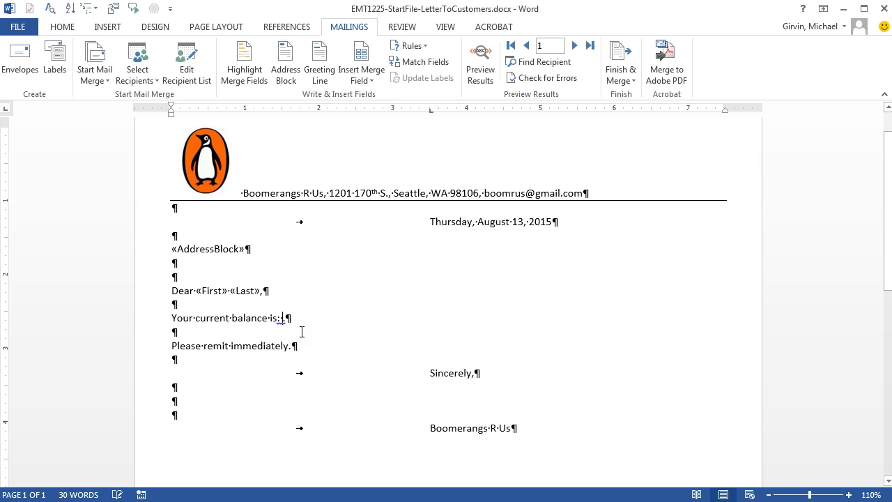
click(62, 26)
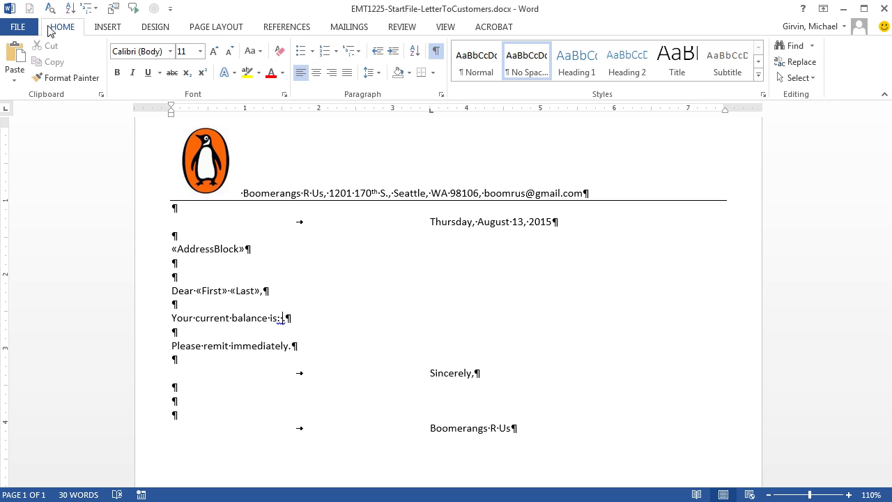
click(440, 52)
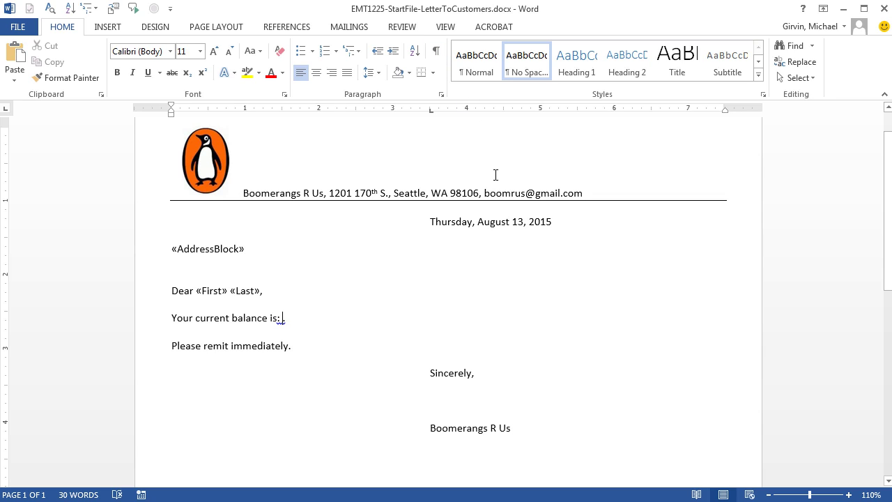
click(436, 53)
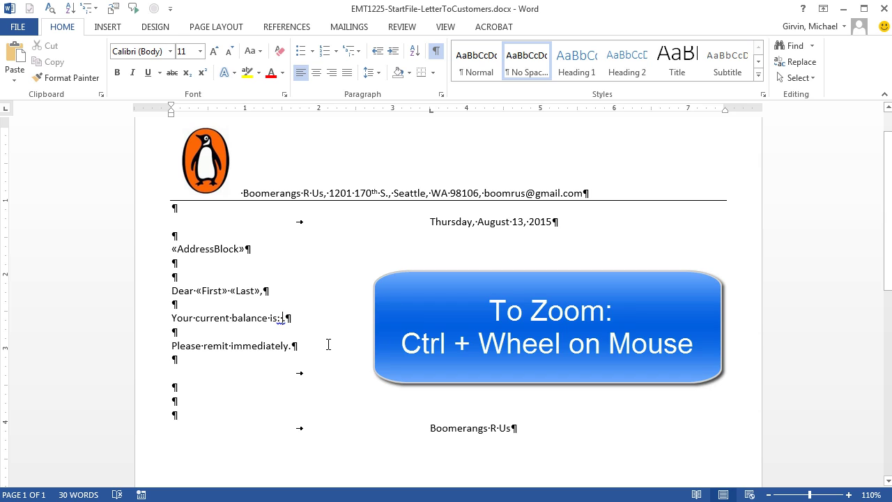
scroll(328, 344, up, 5)
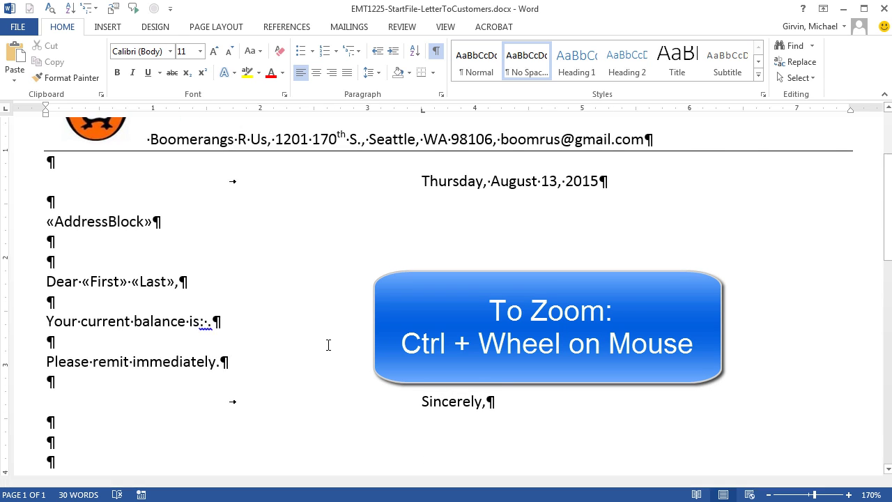
drag(609, 483, 424, 486)
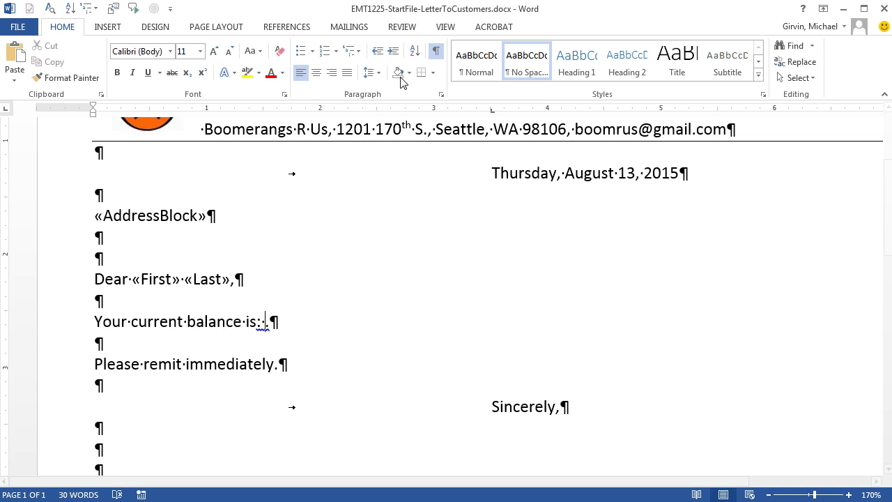
click(435, 51)
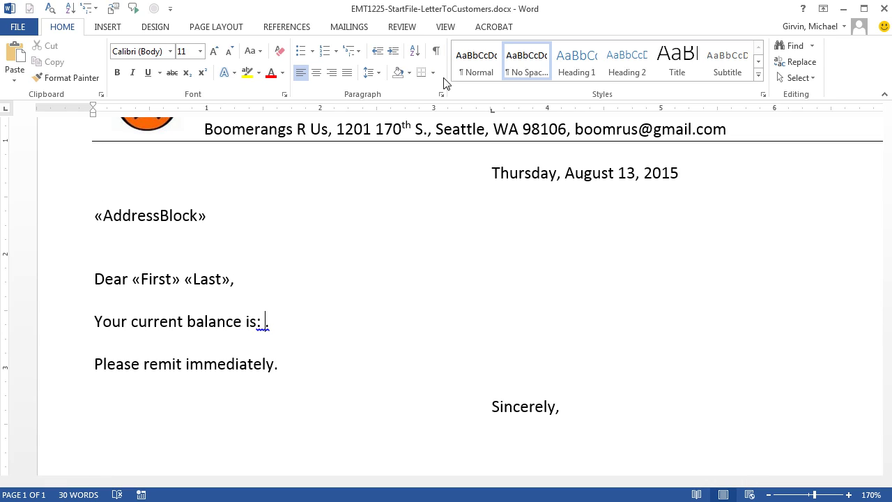
key(Left)
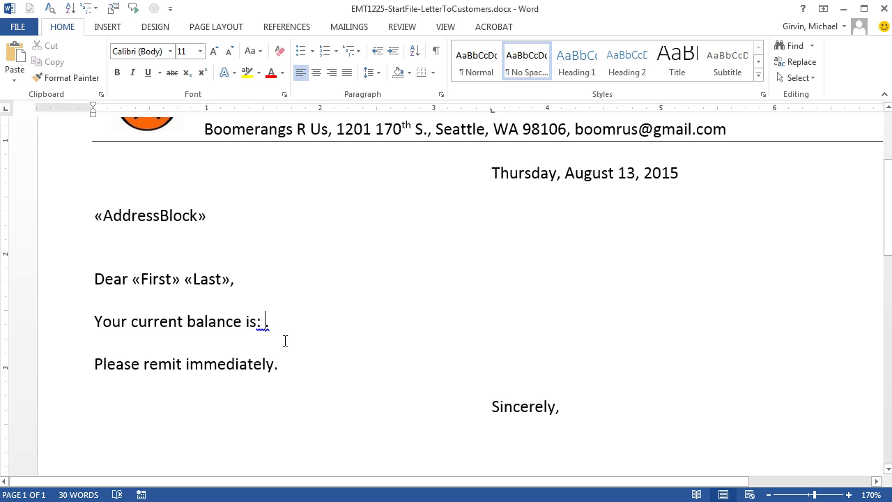
click(435, 51)
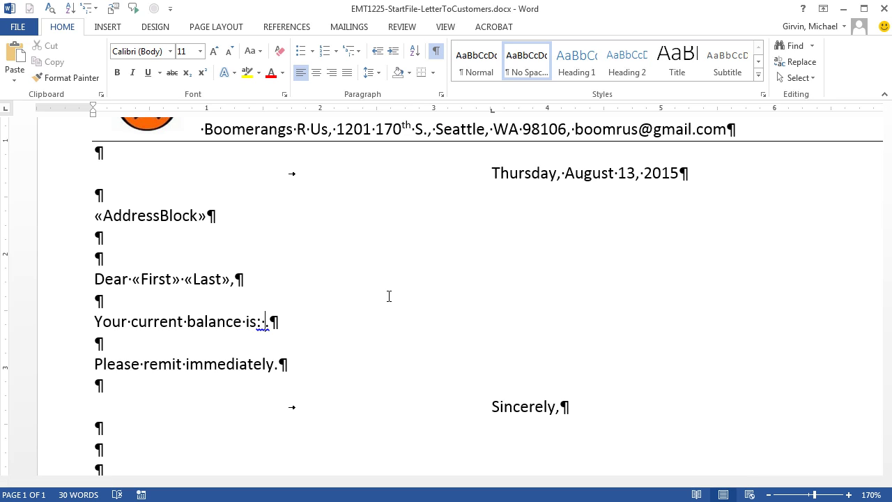
Step: Insert the Balance_Due merge field after 'Your current balance is:'
click(362, 31)
click(368, 81)
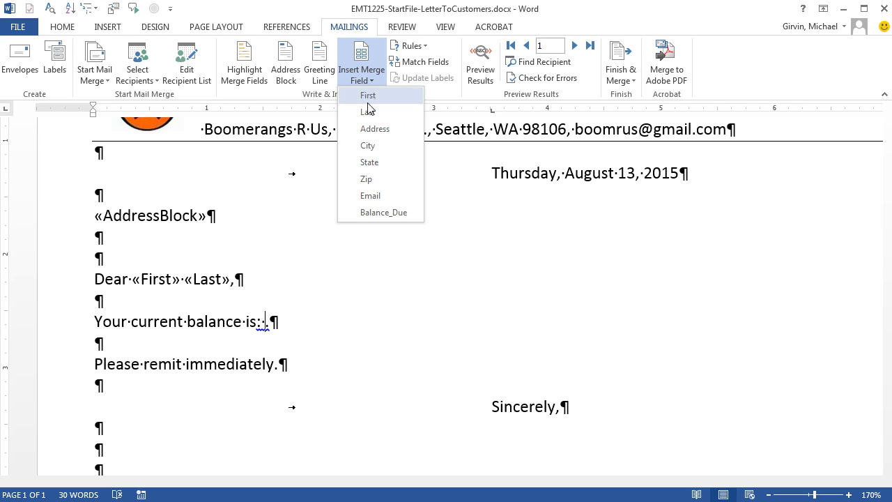
click(384, 215)
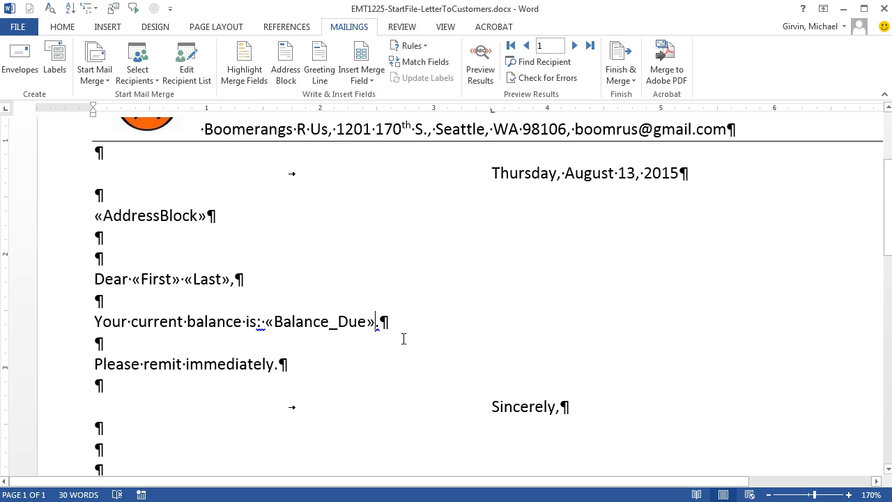
ctrl+scroll(404, 339, down, 4)
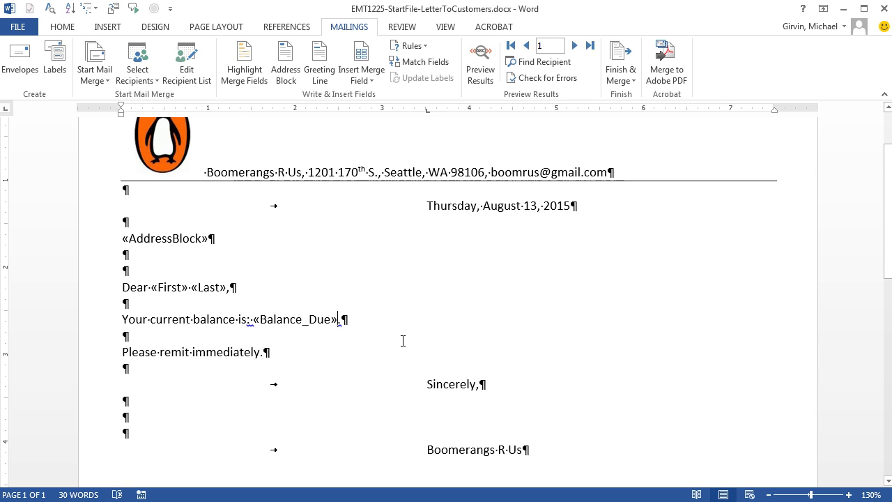
scroll(403, 340, up, 2)
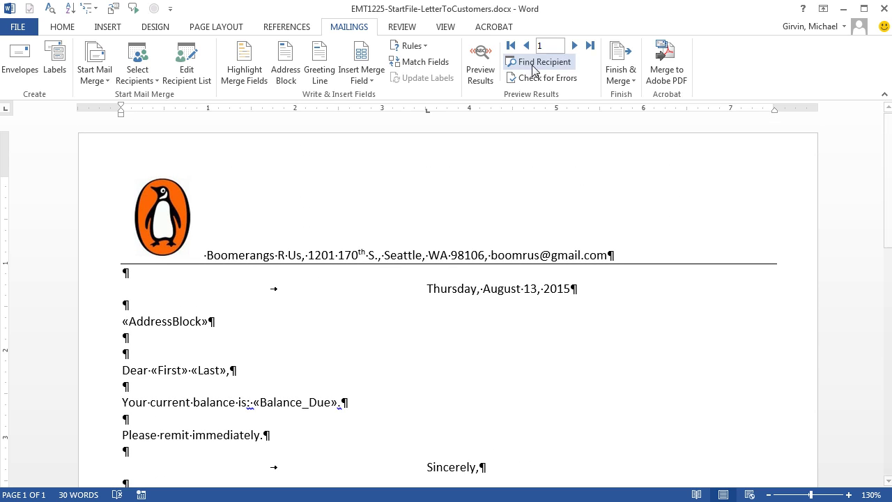
Step: Preview merged results and advance to record 7, where the balance shows 1556.85
click(481, 72)
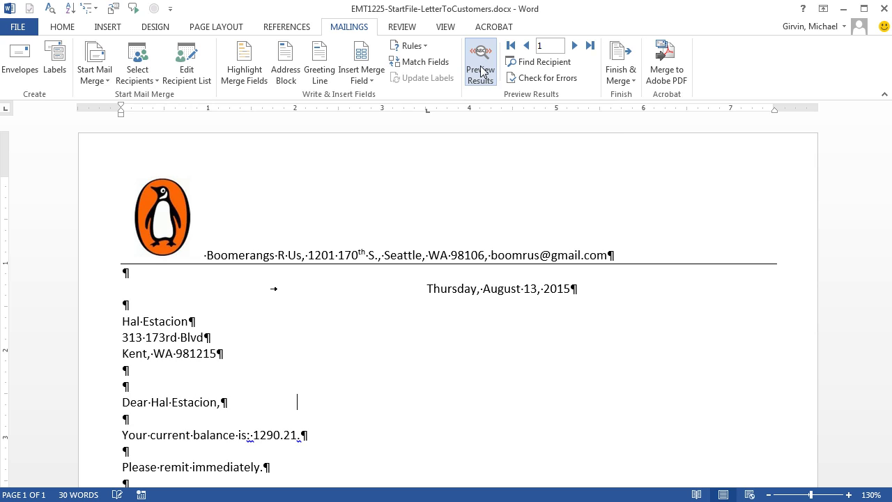
scroll(347, 271, down, 1)
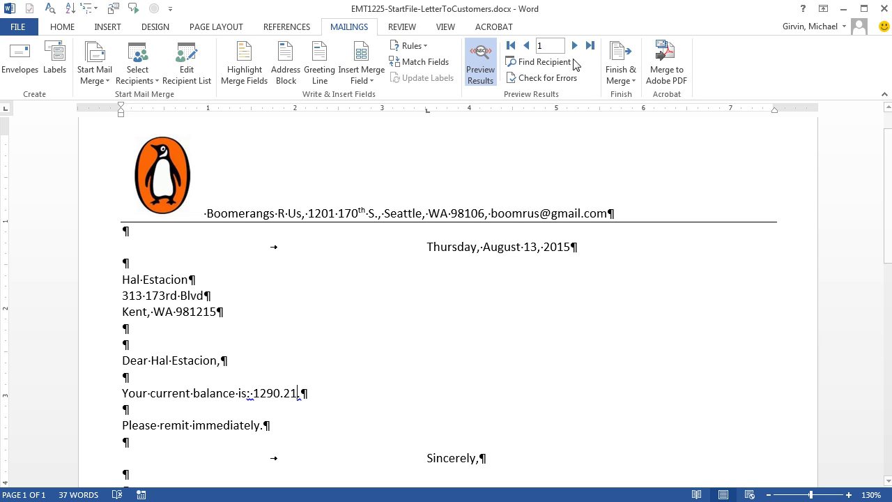
click(575, 46)
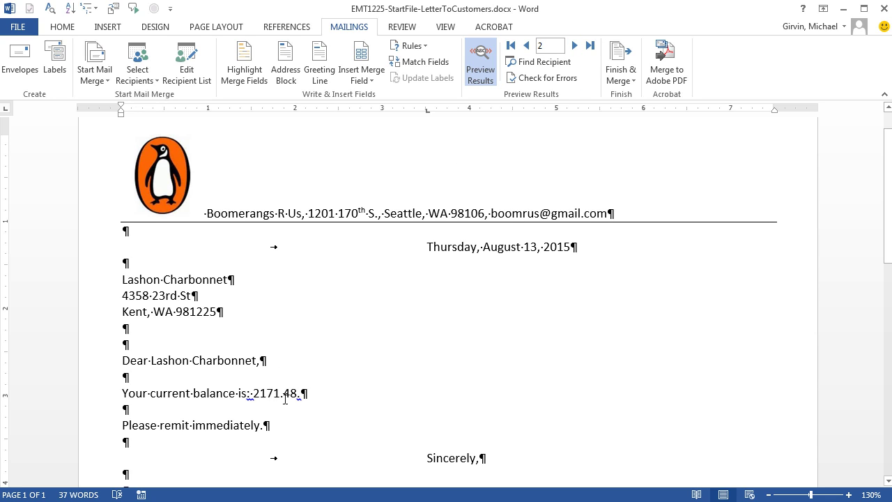
click(575, 46)
click(574, 46)
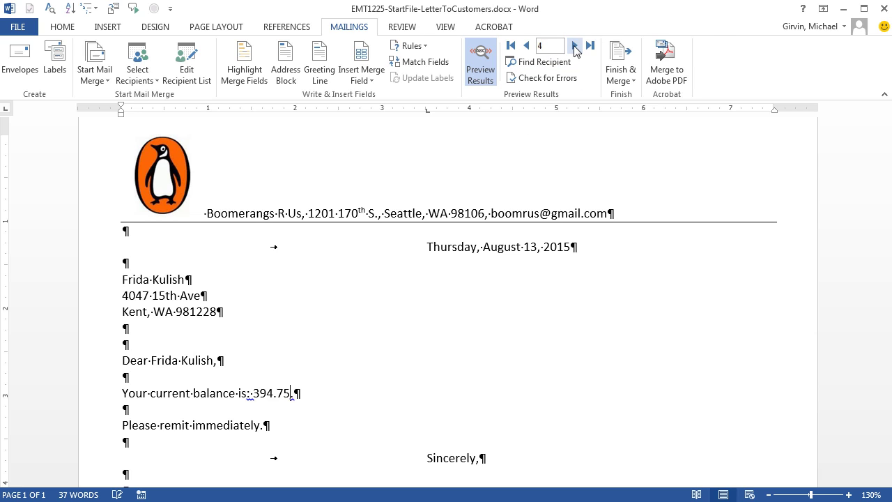
click(575, 46)
click(575, 46)
click(575, 46)
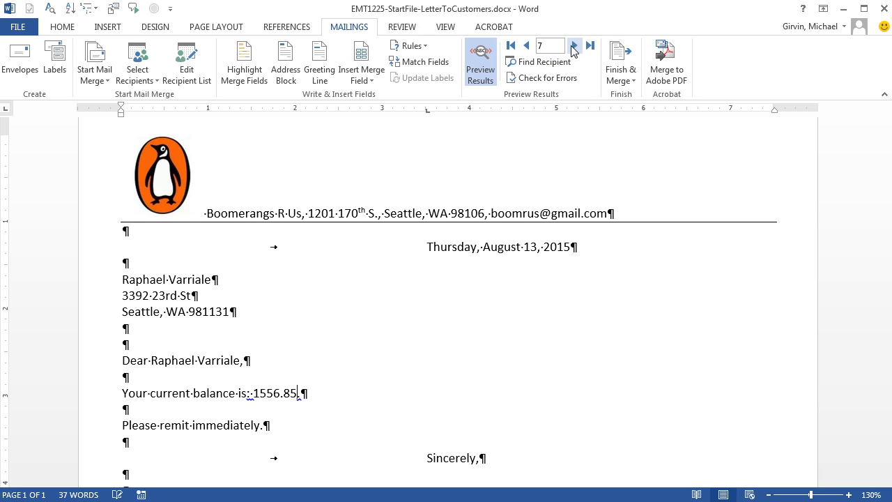
click(276, 394)
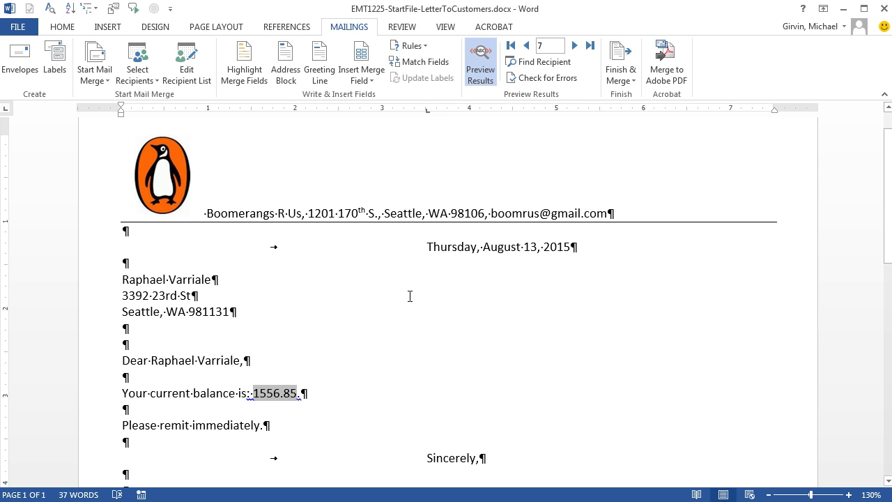
Step: Add the \# $,#.00 format switch to the Balance_Due field code and show its result
right_click(275, 391)
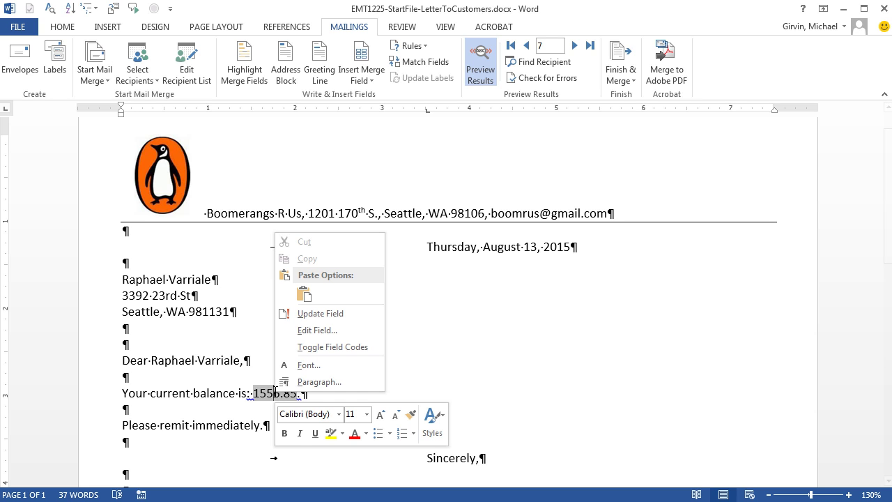
click(317, 347)
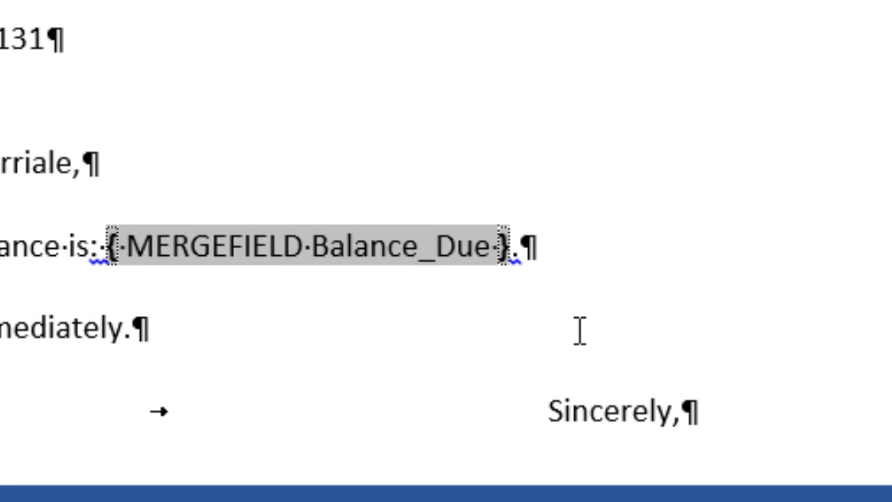
text(\)
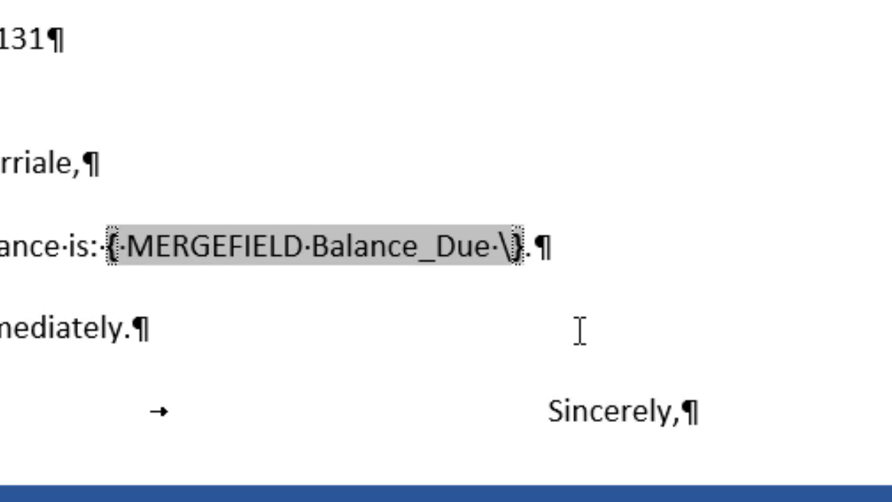
text(#)
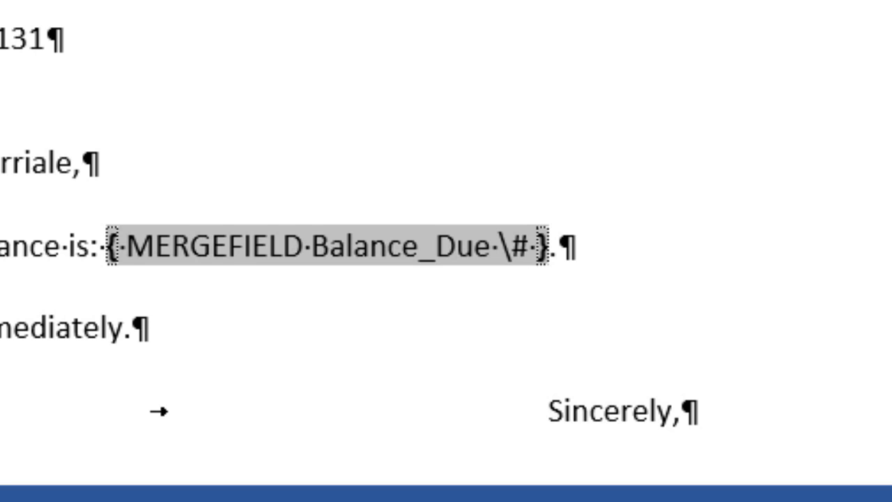
text( $)
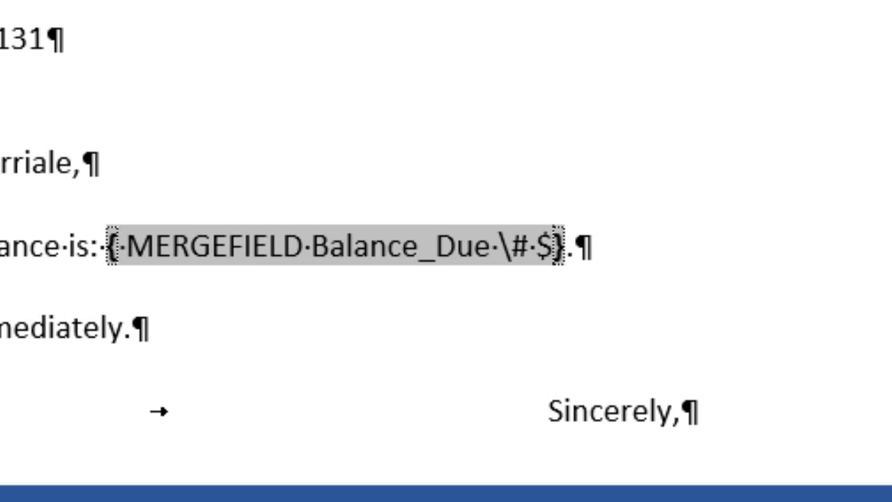
text(,)
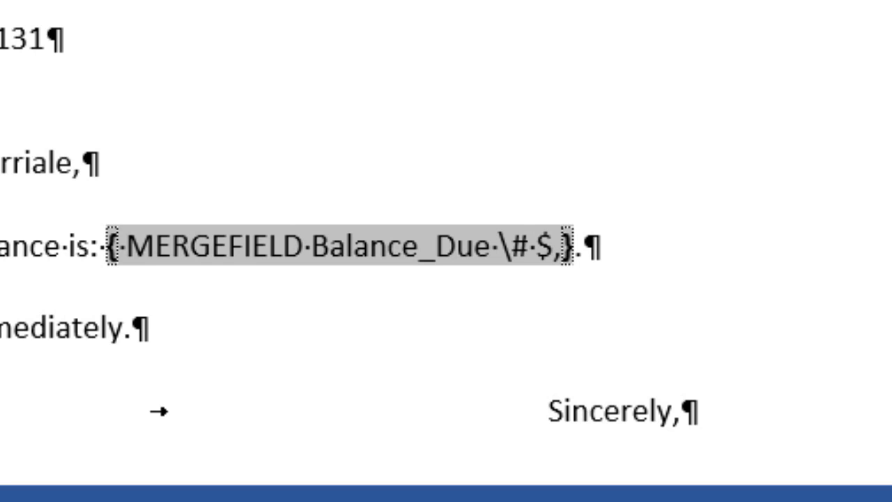
text(#)
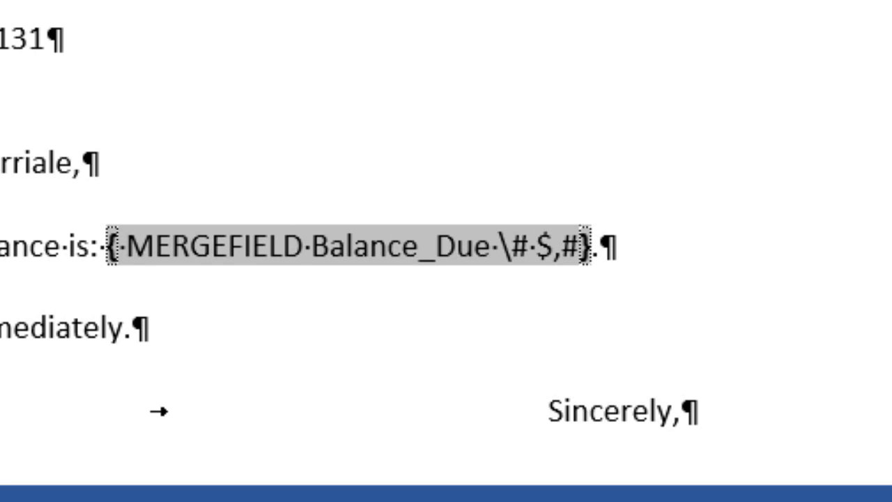
text(.00)
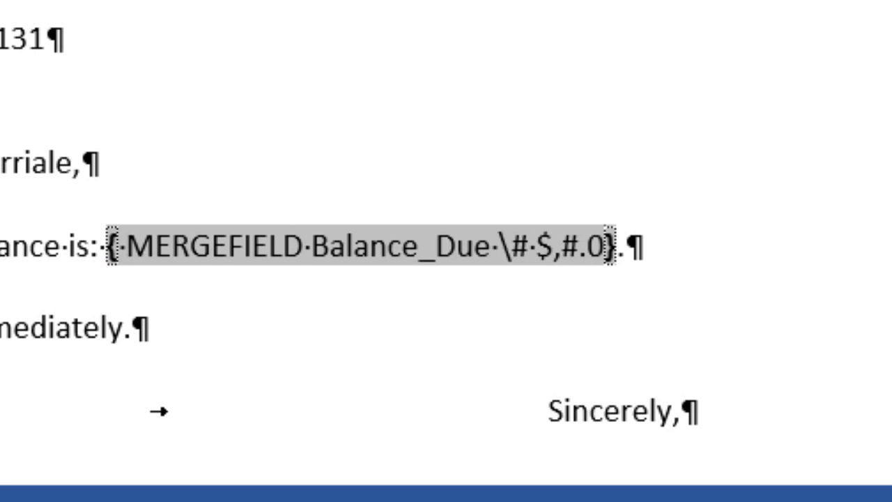
double_click(544, 240)
drag(594, 224, 633, 230)
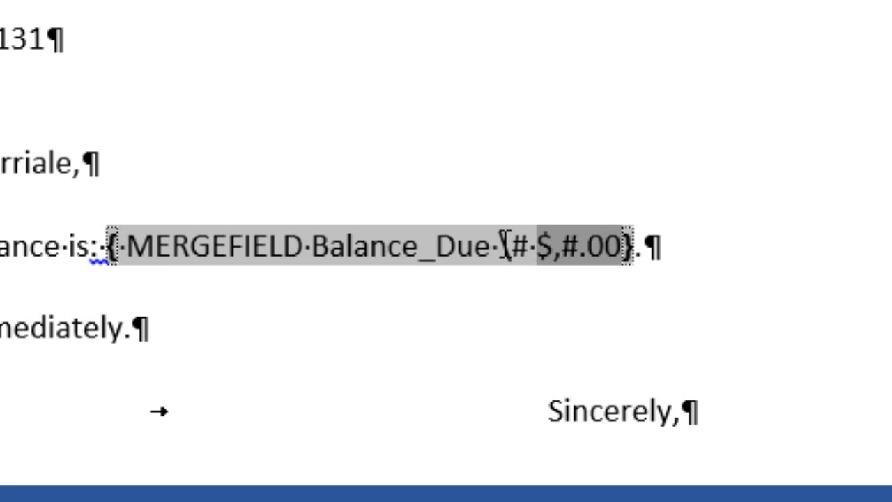
drag(503, 248, 552, 250)
click(565, 249)
right_click(567, 253)
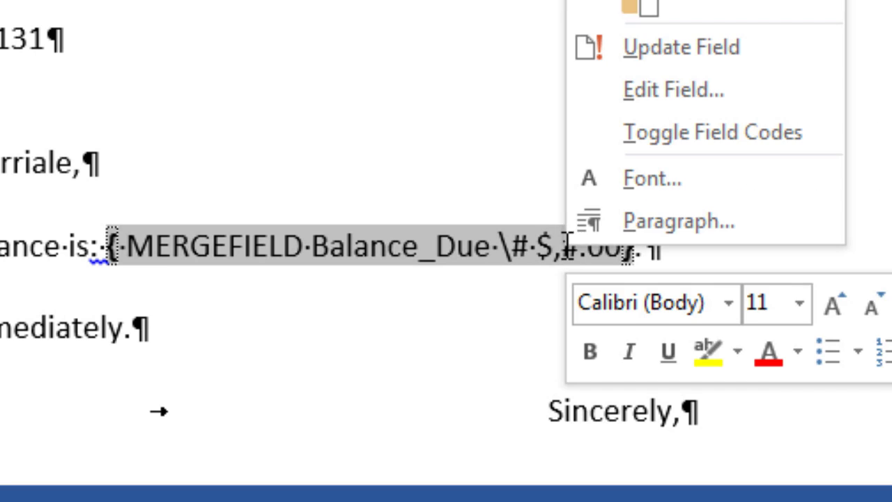
click(661, 142)
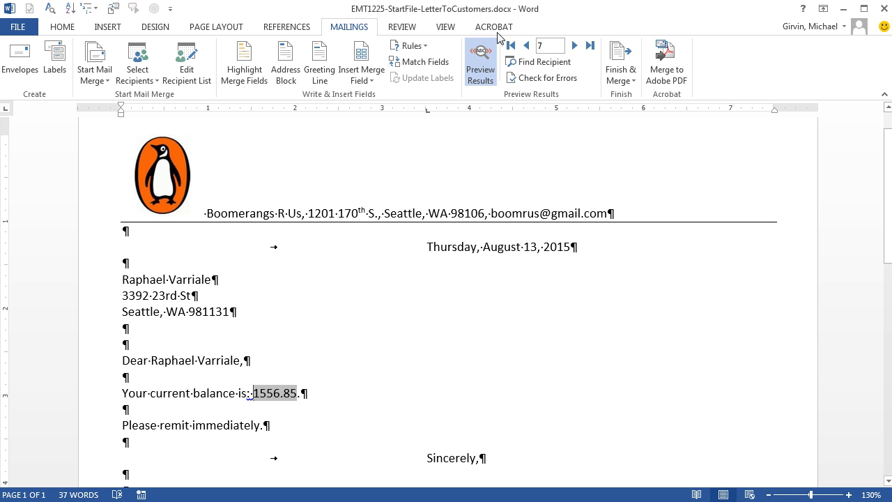
Step: Refresh the preview to show currency balances and step back to record 5
click(484, 69)
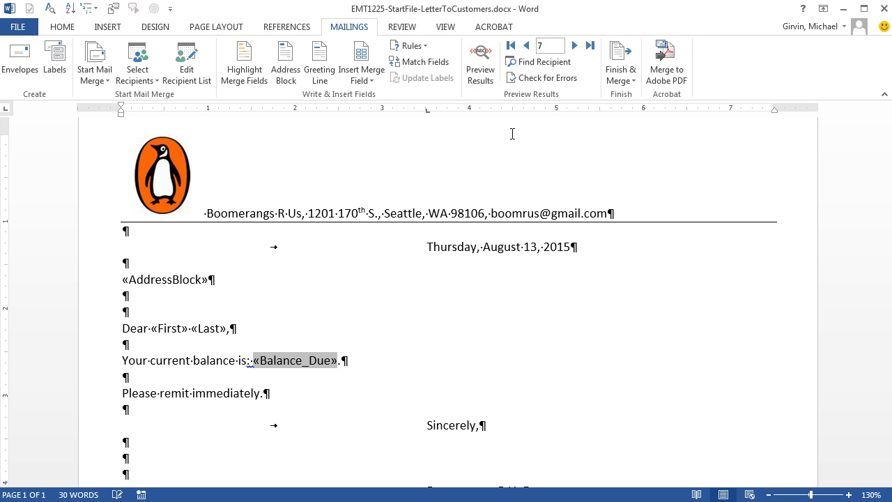
click(481, 69)
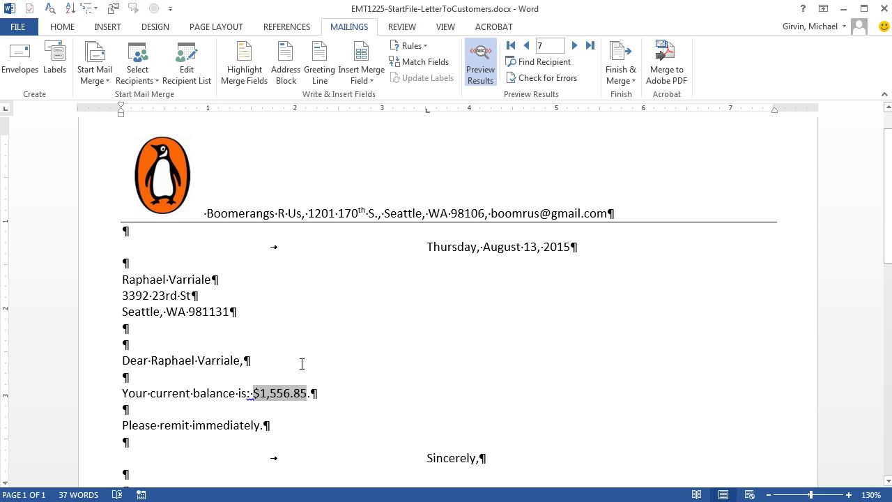
click(527, 46)
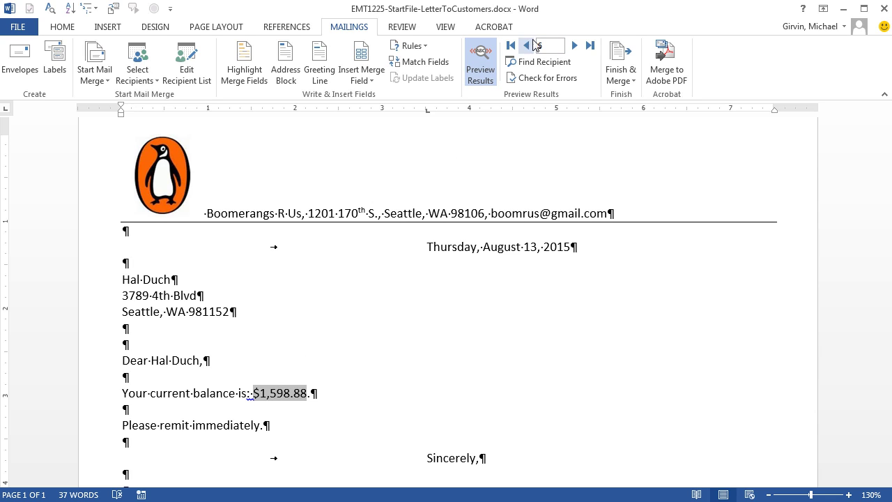
click(526, 46)
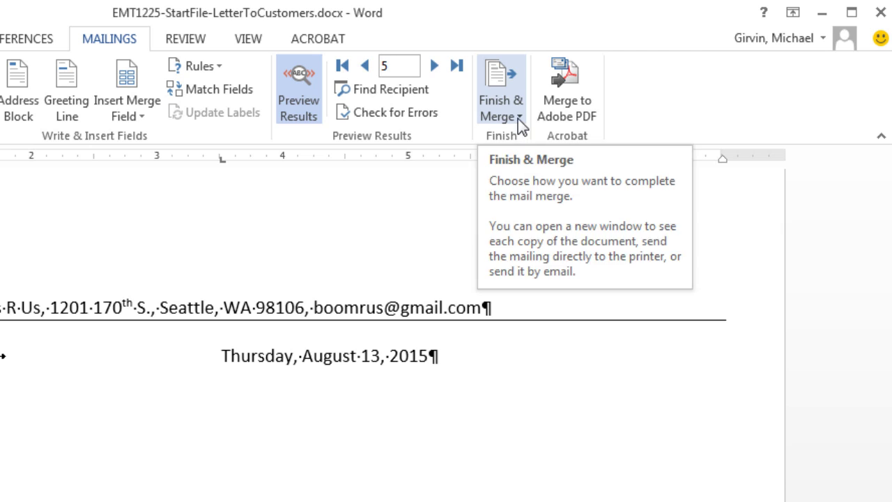
Step: Review the Print Documents merge options and cancel without printing
click(517, 119)
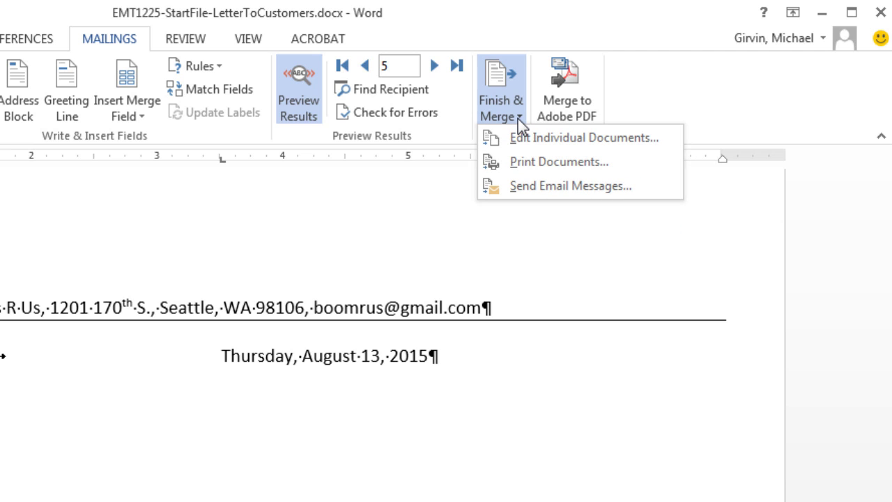
click(525, 163)
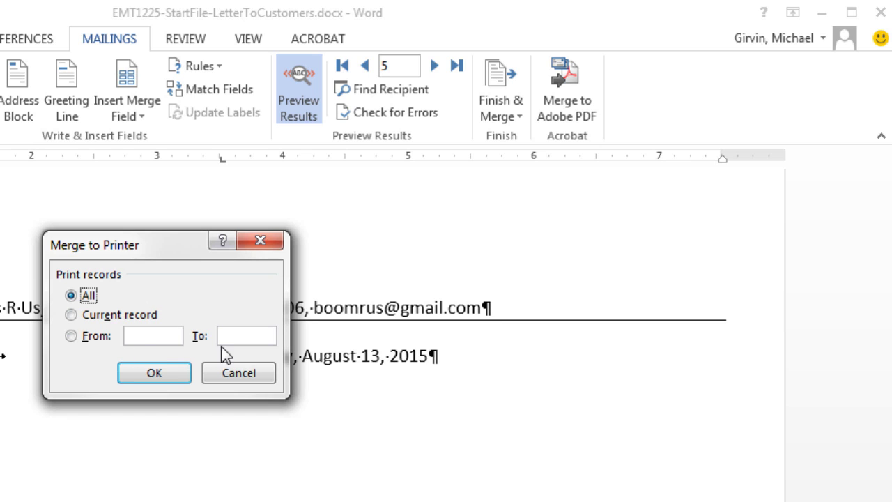
click(154, 374)
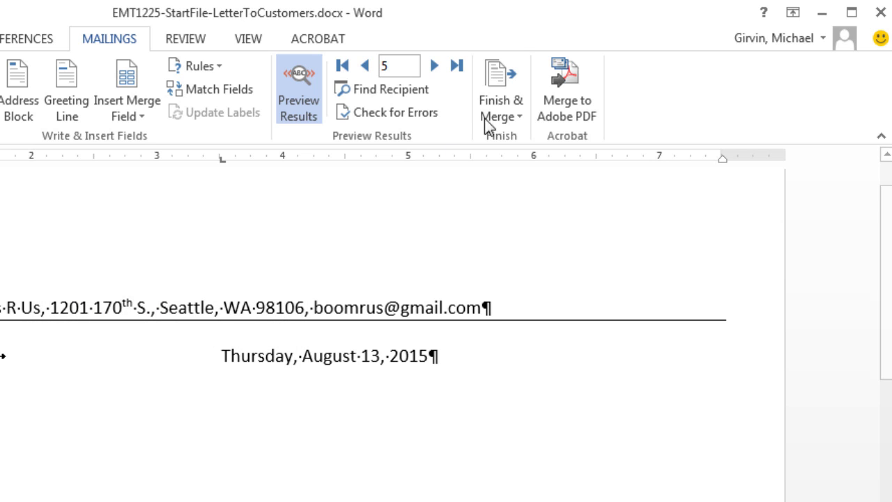
click(515, 118)
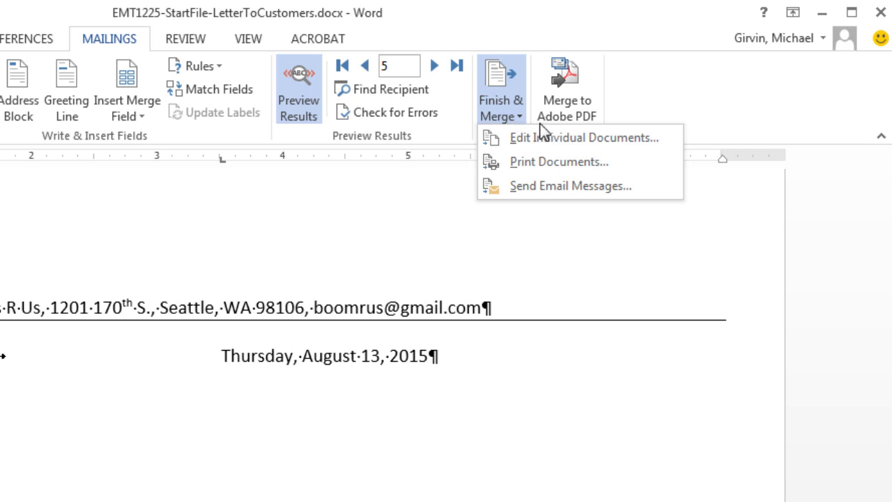
click(556, 186)
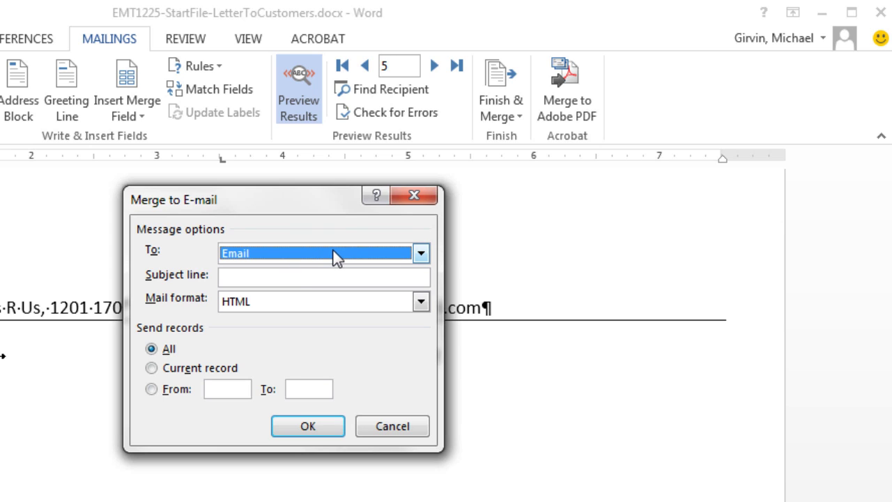
click(422, 255)
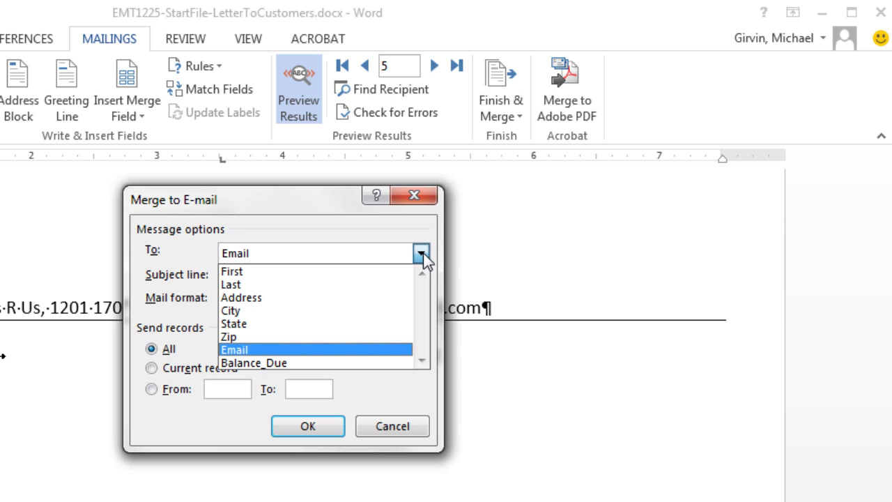
click(237, 349)
click(235, 278)
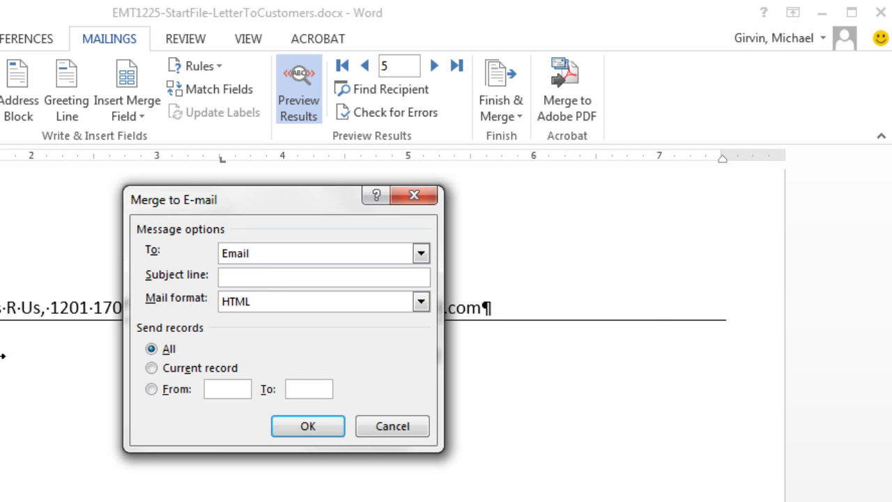
text(Past Due Balances)
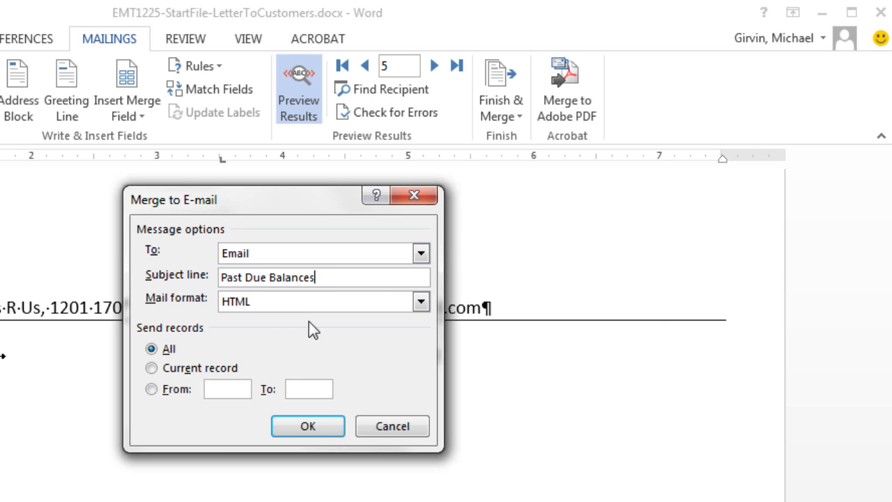
click(270, 305)
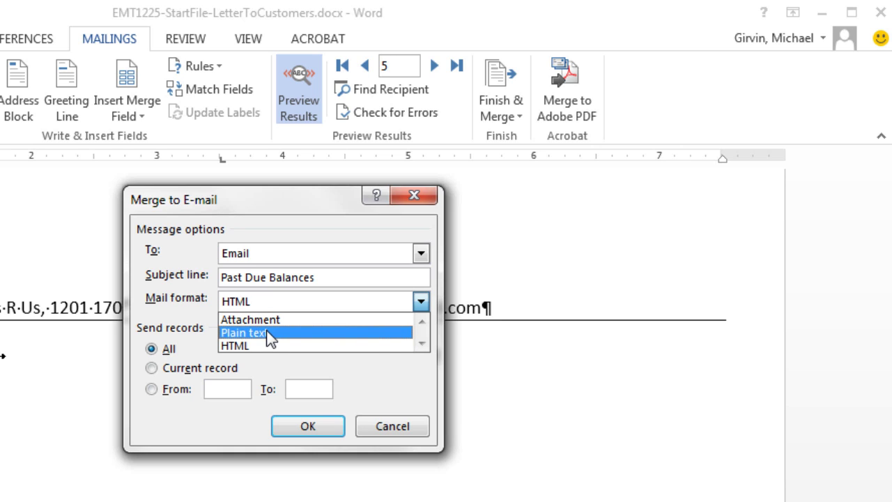
click(256, 347)
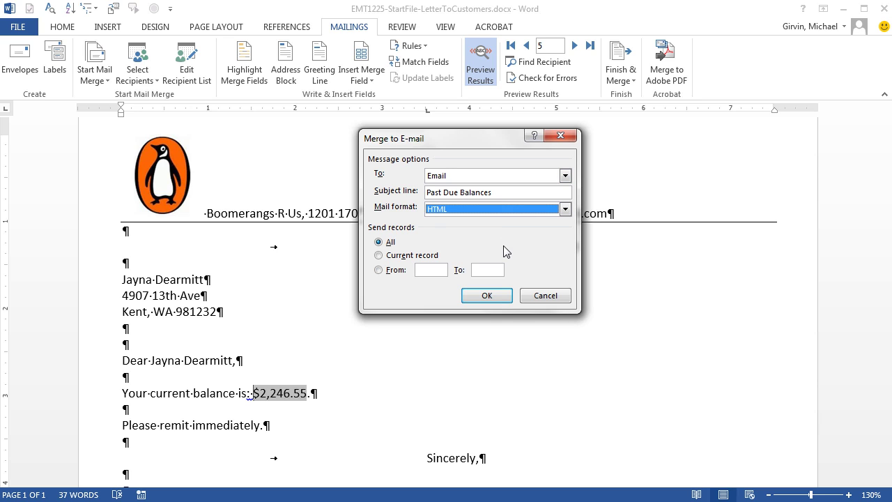
click(550, 302)
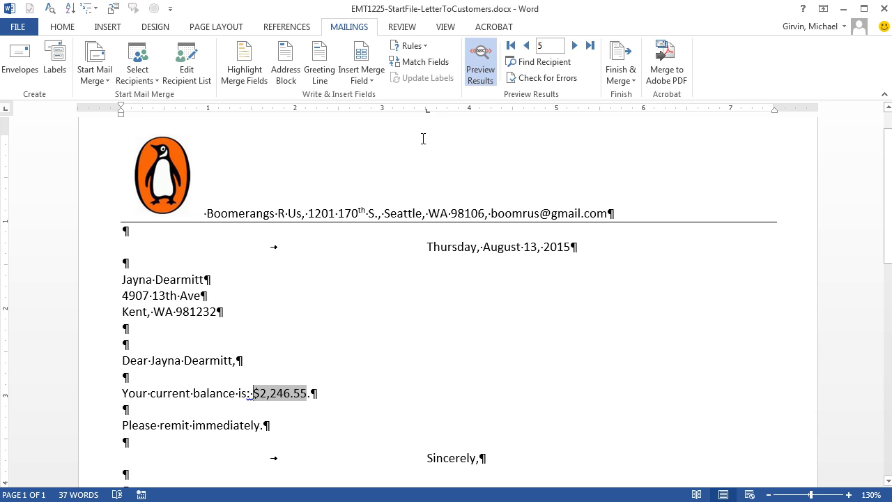
Step: Advance the preview to record 7, save the letter, and close Word
click(574, 45)
click(574, 45)
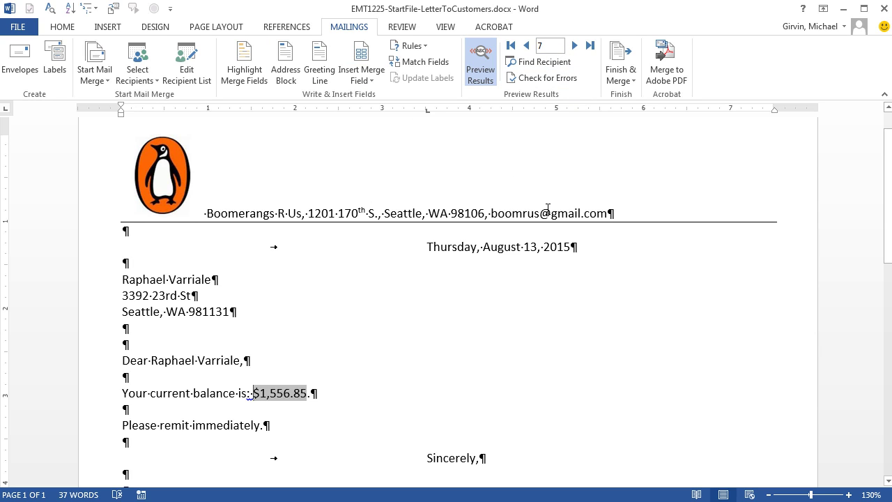
key(ctrl+s)
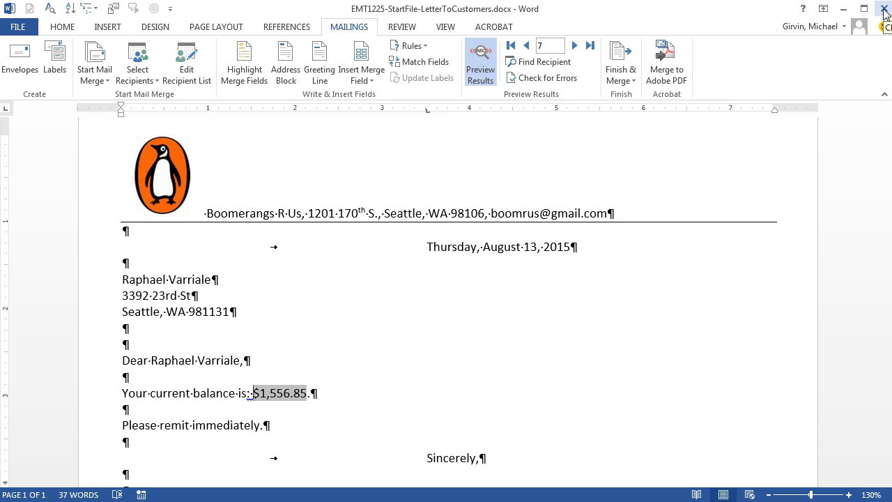
click(883, 10)
Step: In Customer Balances, set Balance Due cells H4 and H5 to 0, then save and close Excel
double_click(401, 91)
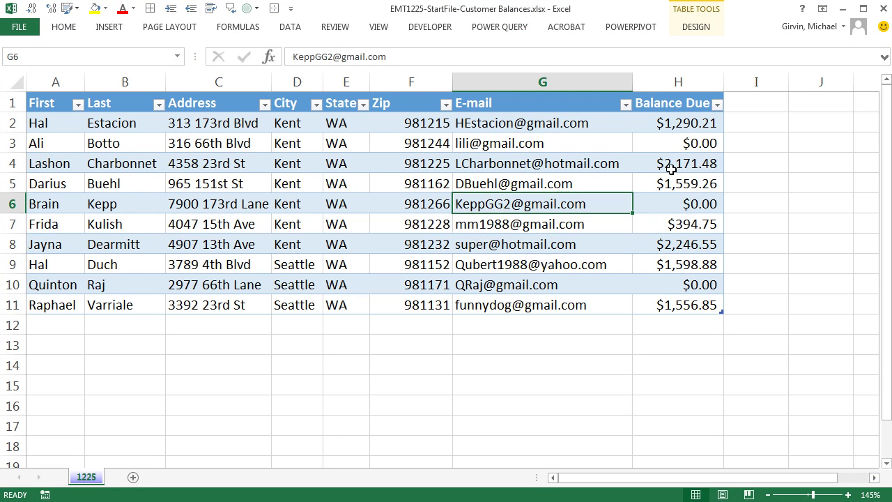
click(669, 167)
drag(669, 171, 670, 184)
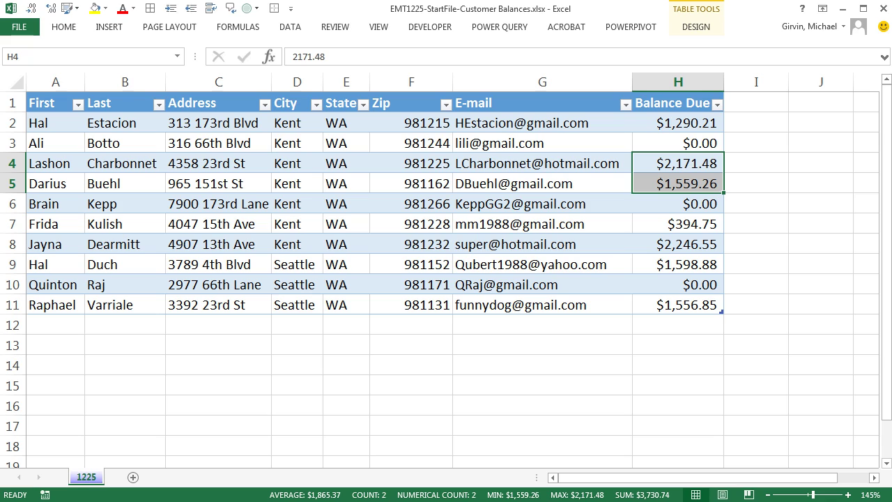
text(0)
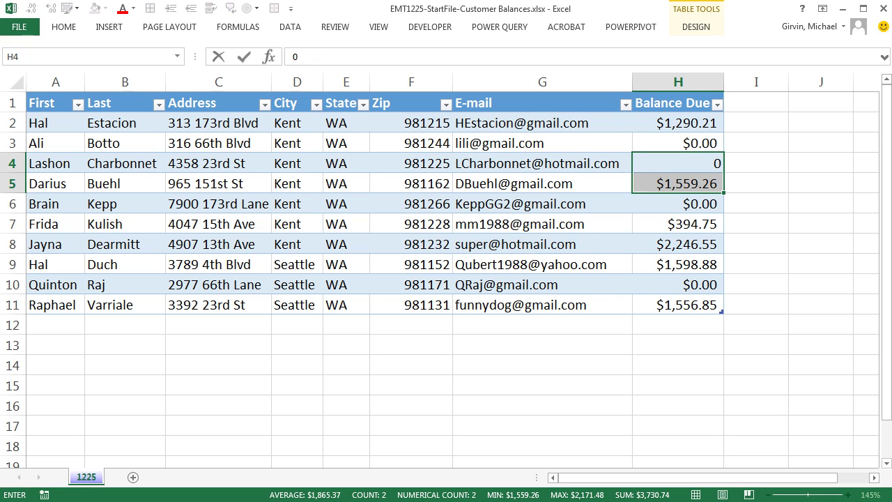
key(ctrl+Return)
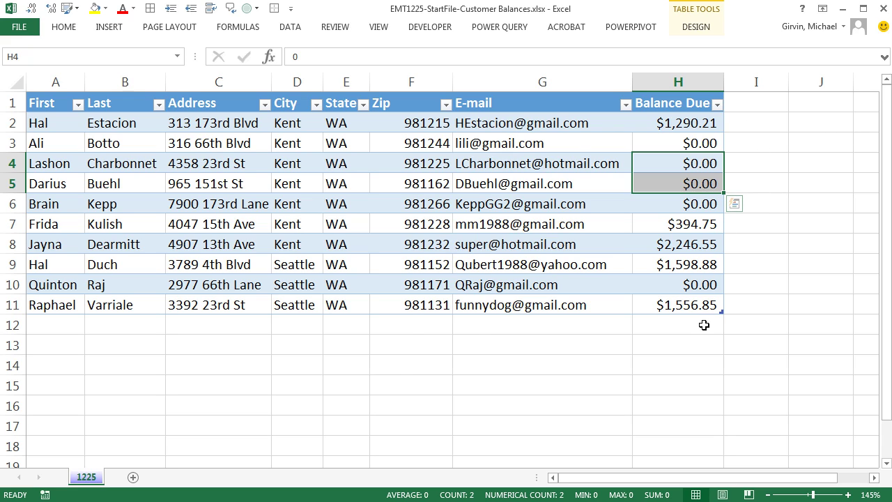
key(ctrl+s)
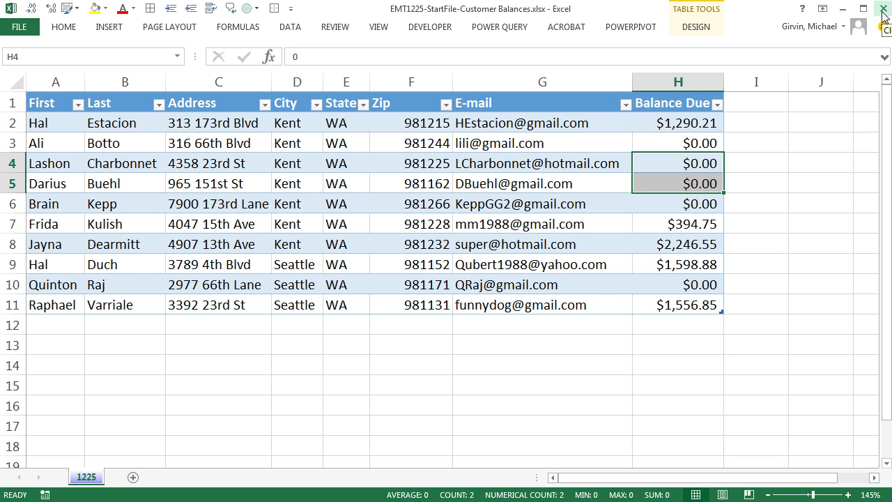
click(883, 8)
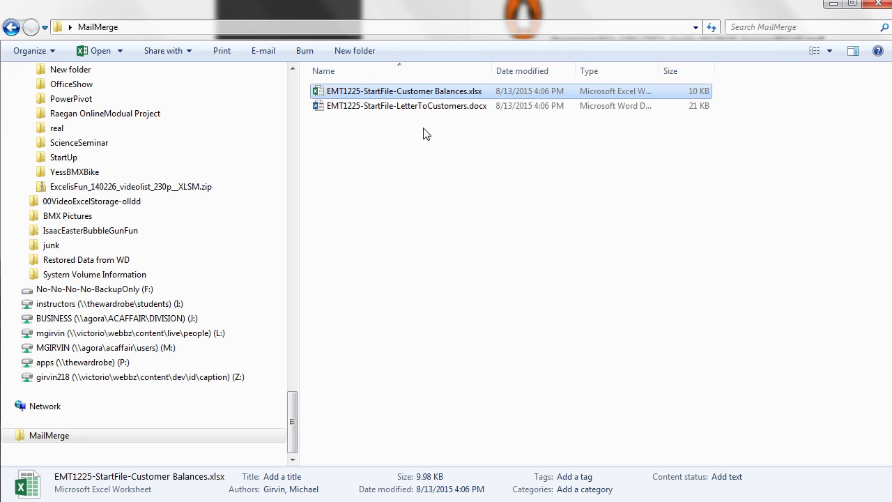
Step: Reopen the customer letter and accept the data query that loads the Excel merge data
shift+click(352, 110)
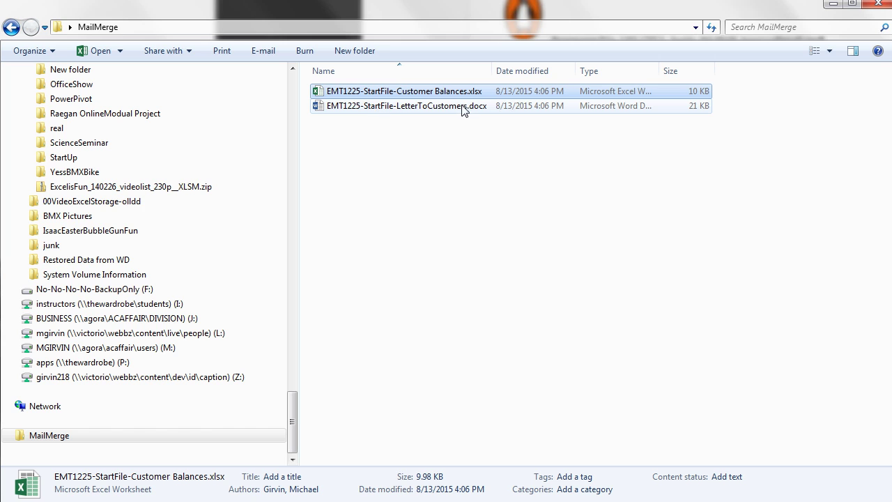
double_click(416, 106)
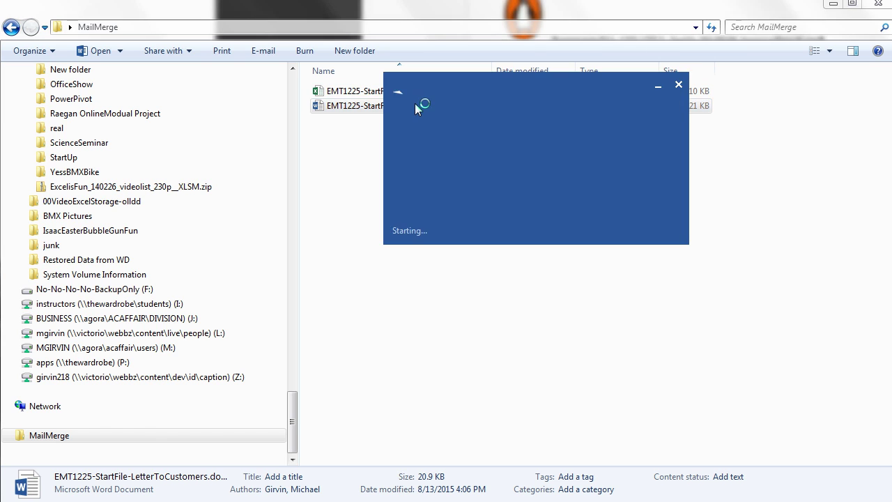
drag(500, 132, 403, 164)
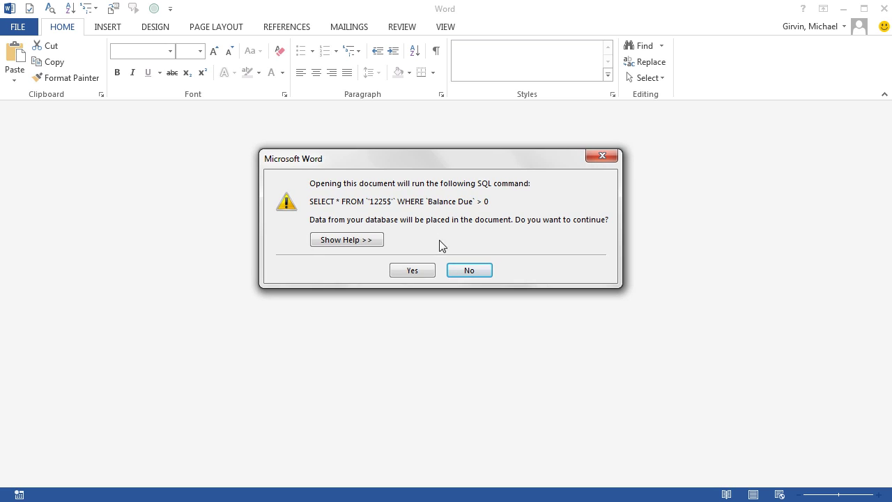
click(419, 270)
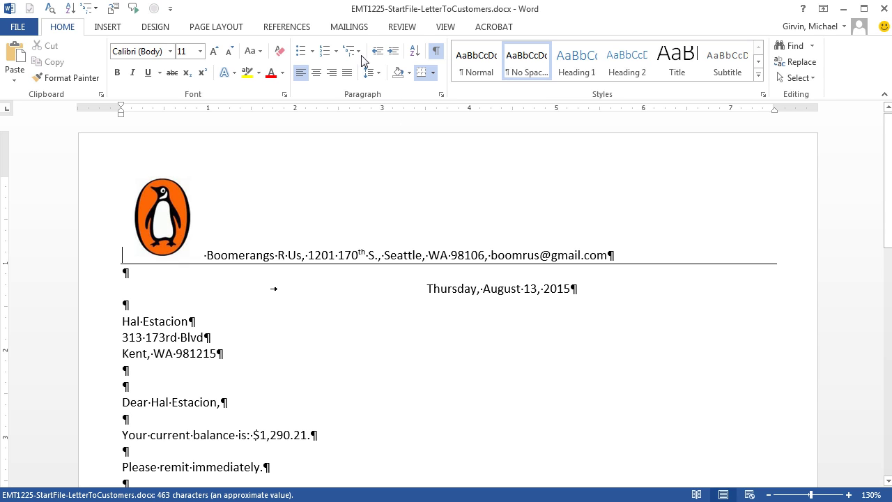
Step: Preview forward to recipient 5 at $1,556.85, then close the letter, saving changes
click(349, 26)
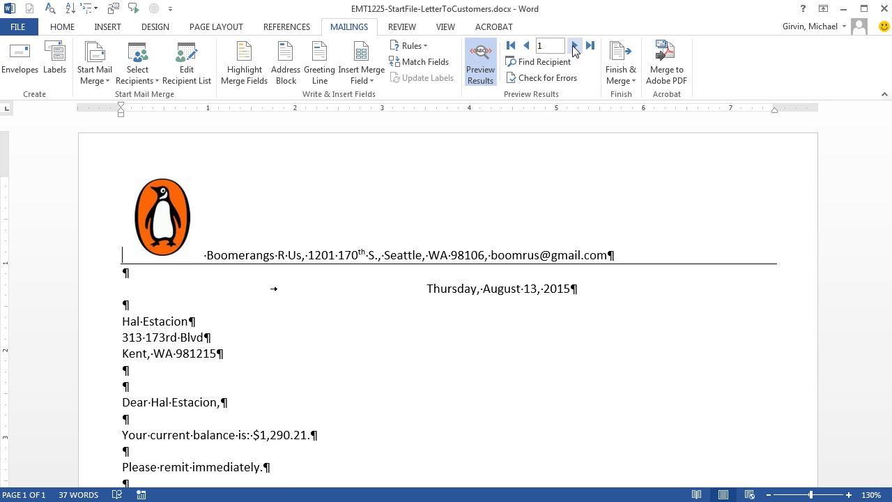
click(574, 45)
click(574, 46)
click(574, 46)
click(574, 45)
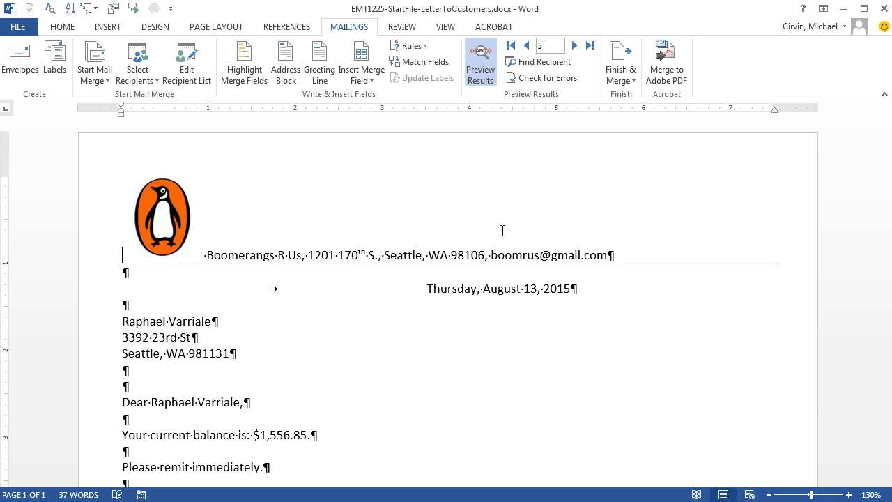
click(883, 9)
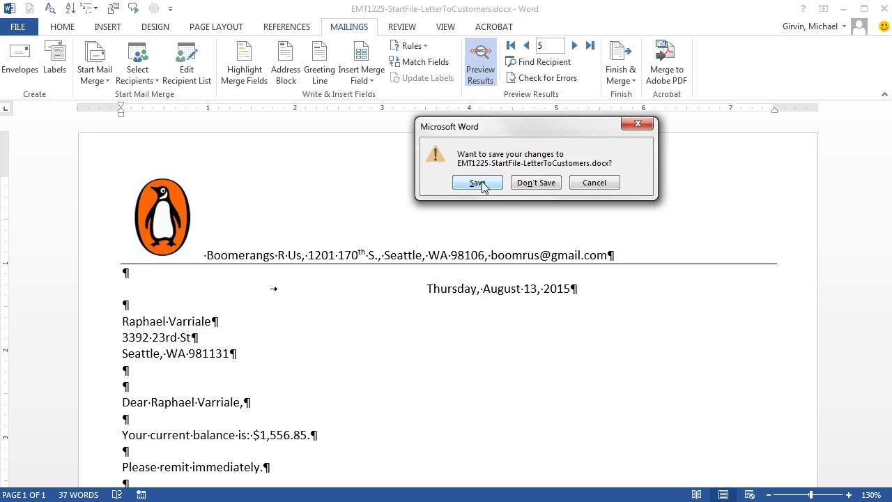
click(478, 183)
Step: Add a new table row below H11 with the customer's first name, last name and street address
double_click(356, 90)
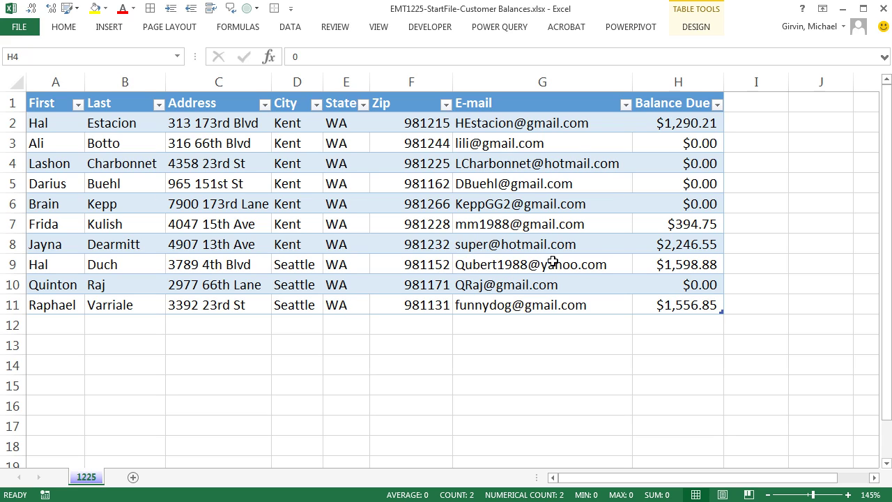
click(710, 306)
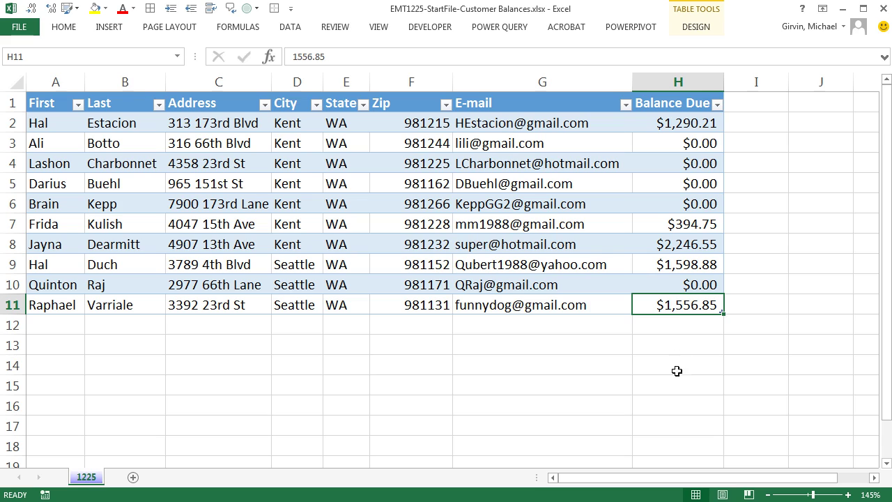
key(Tab)
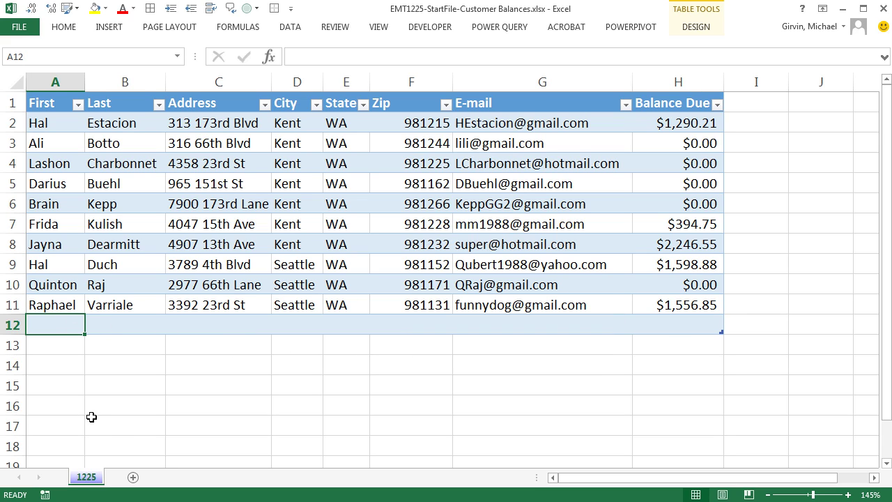
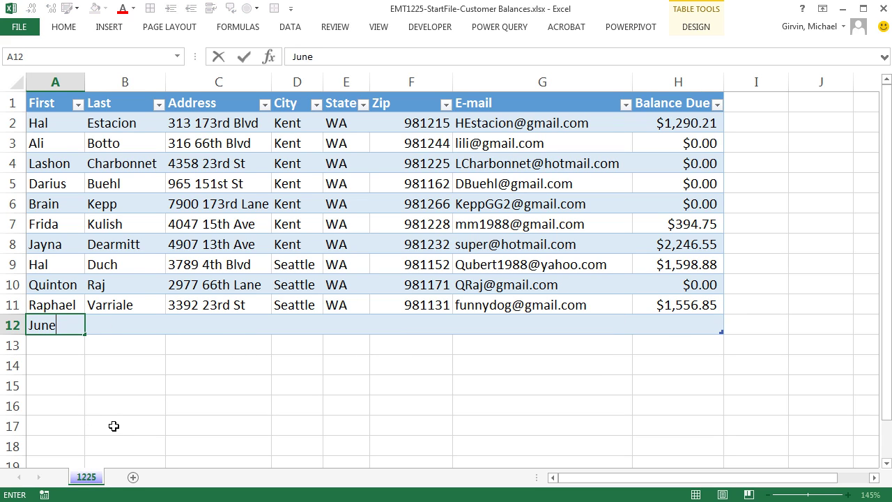
key(Tab)
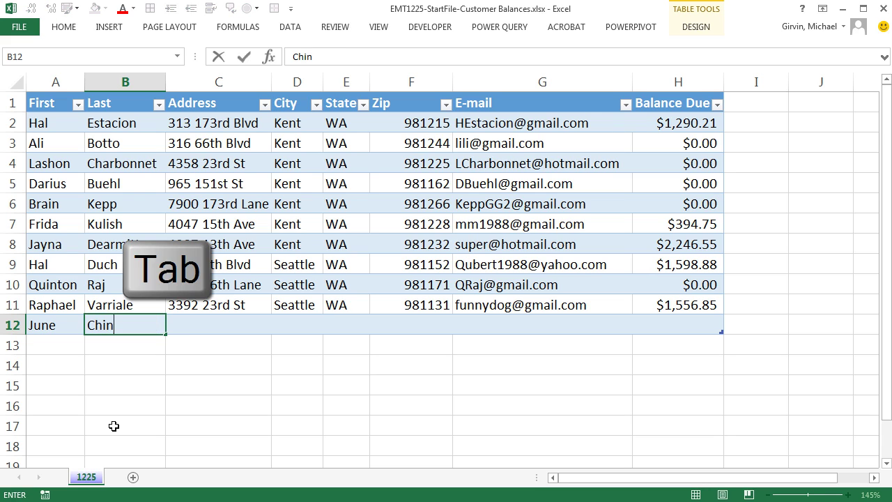
key(Tab)
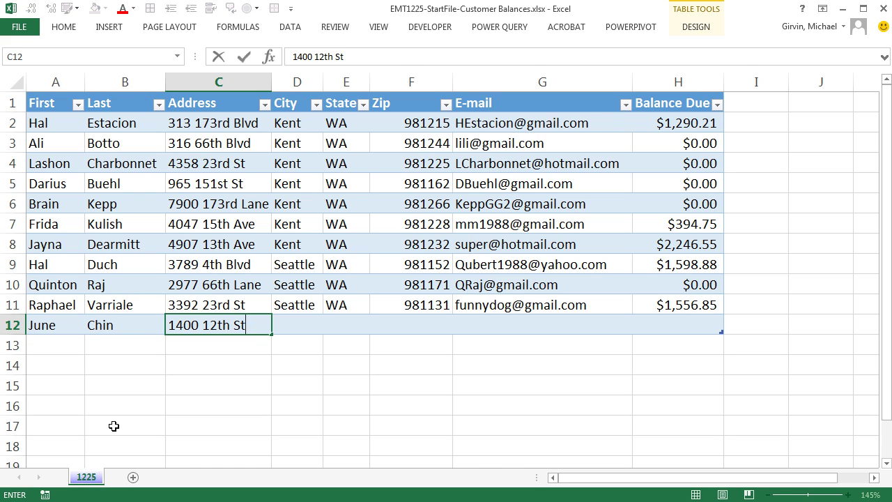
key(Tab)
Step: Complete the row with city Seattle, state WA, zip 981222, the e-mail and balance 5945, then save
text(s)
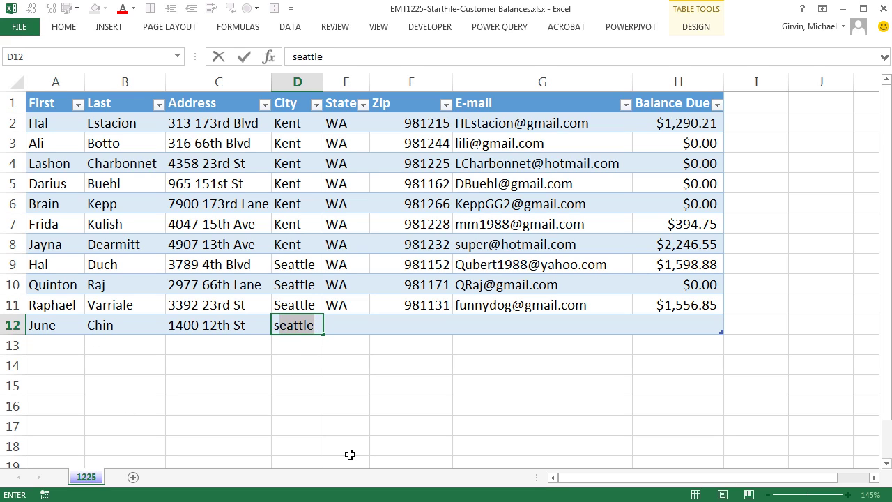
key(Tab)
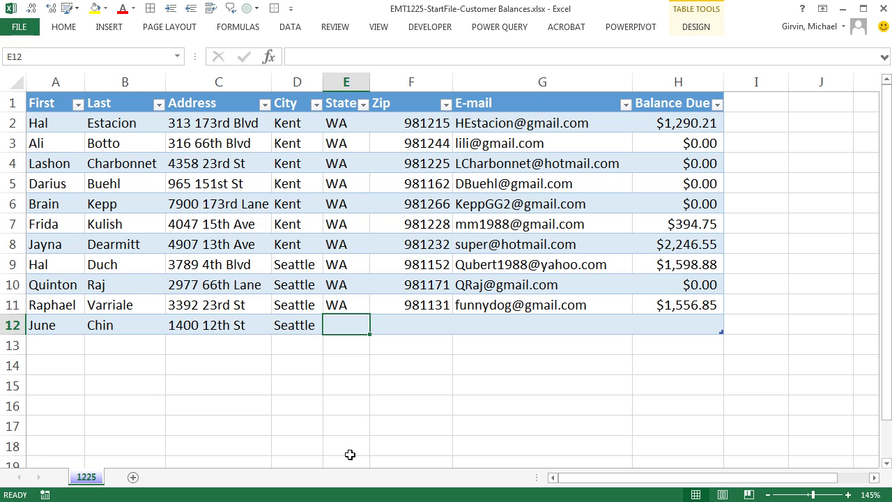
text(wa)
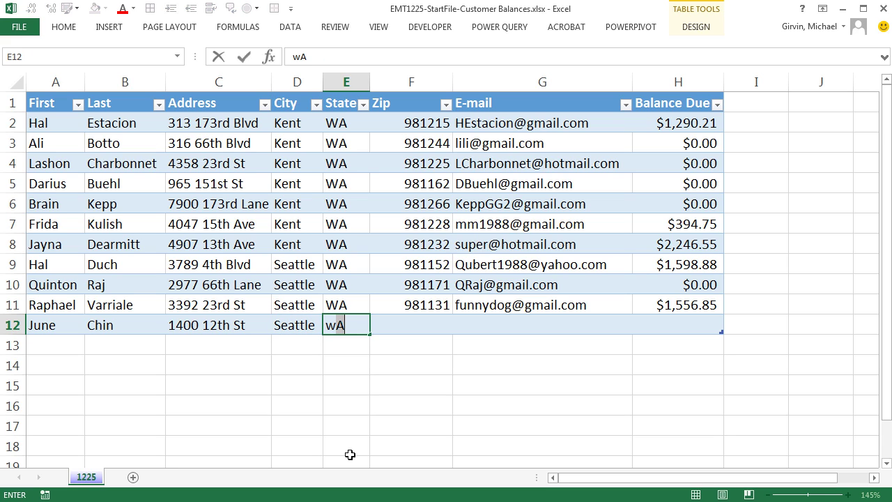
key(Tab)
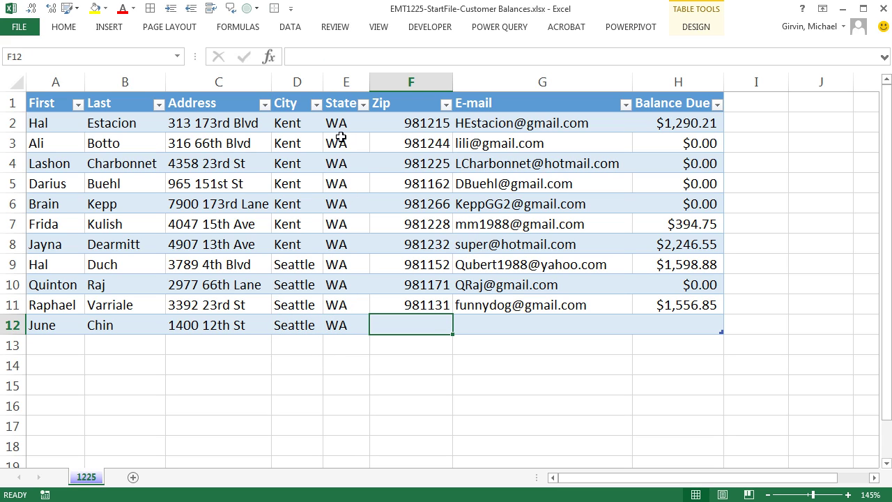
text(981222)
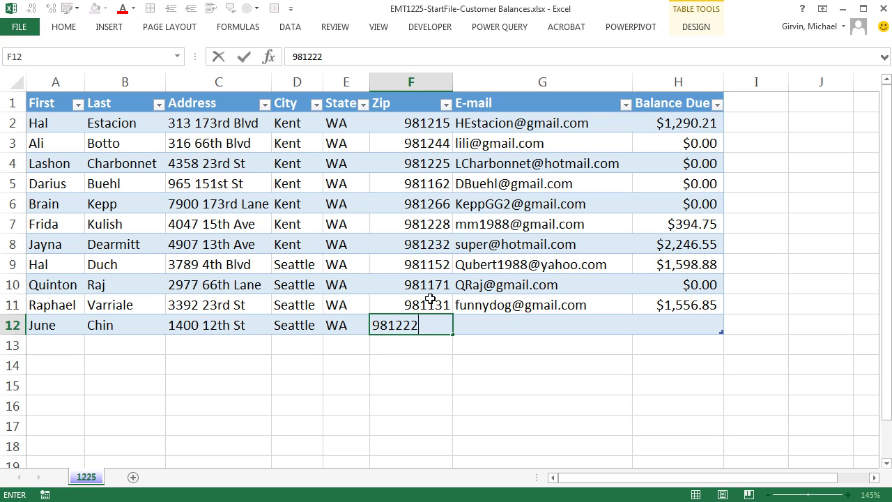
key(Tab)
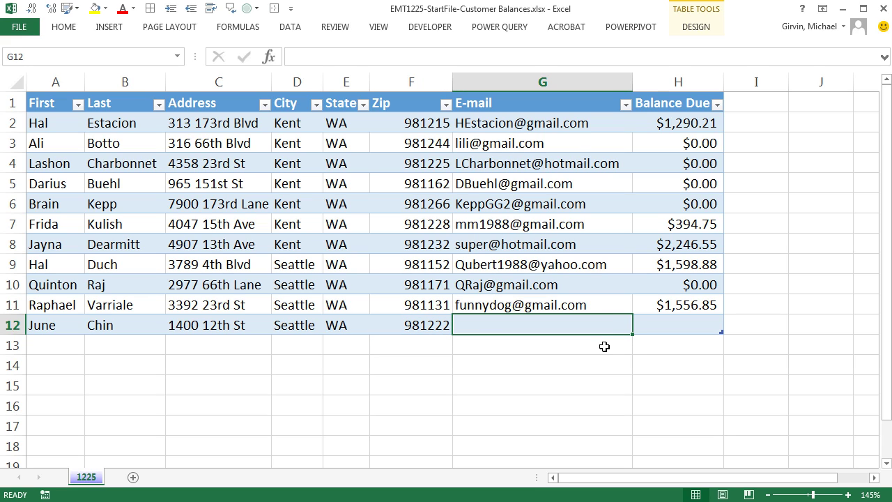
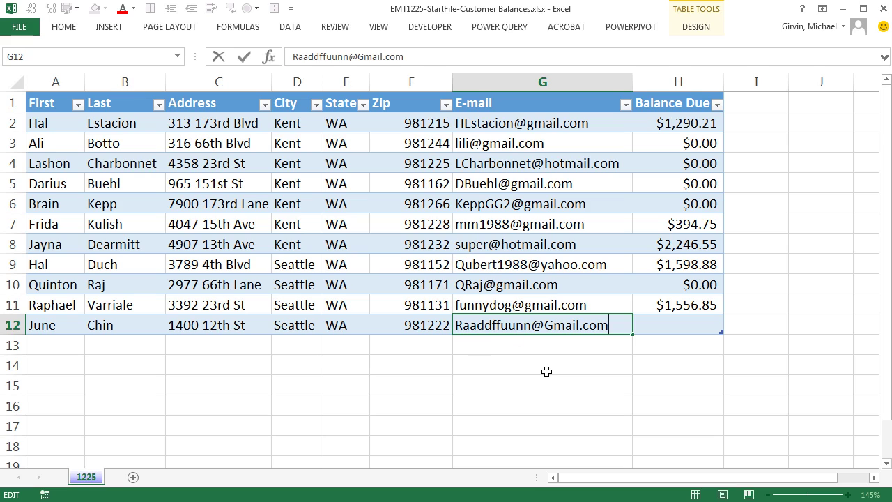
key(Tab)
text(5945)
key(ctrl+Return)
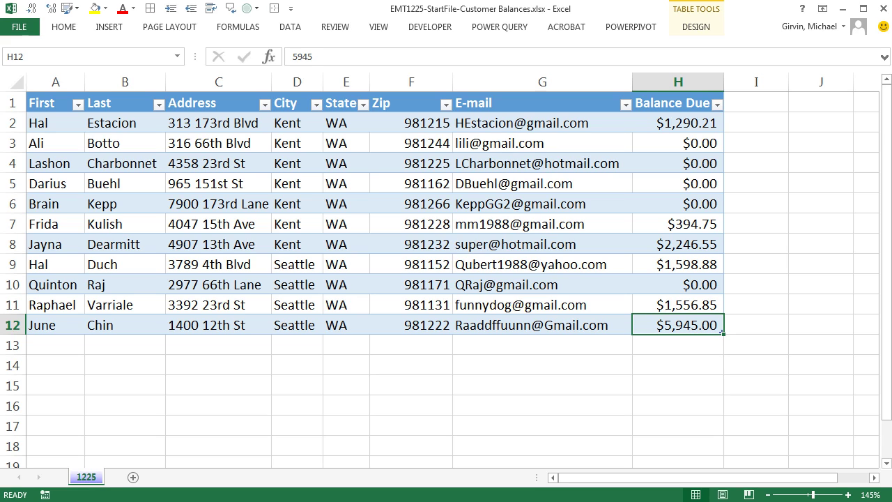
key(ctrl+s)
Step: Close Excel, reopen the letter with its data query, and preview recipient 6 showing $5,945.00
click(883, 9)
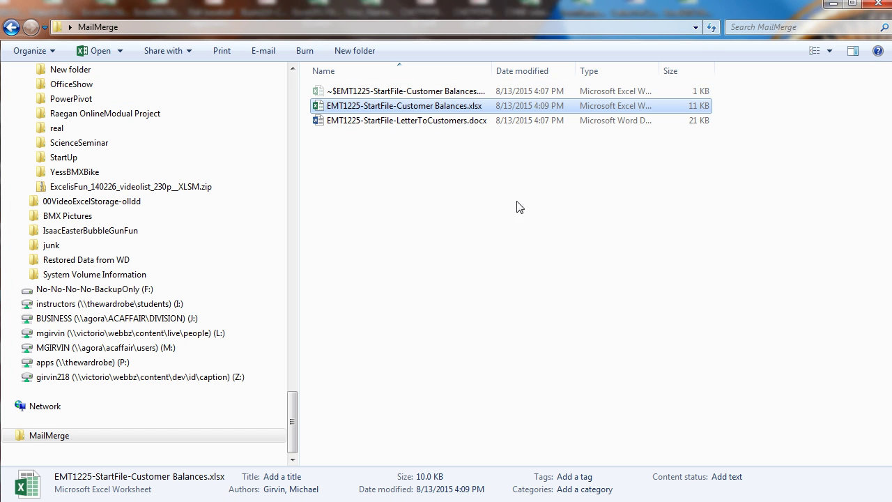
double_click(361, 112)
click(514, 230)
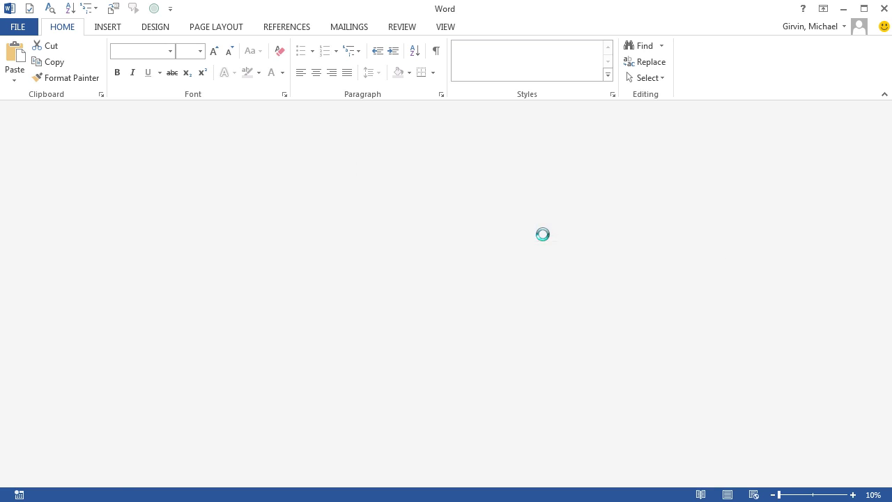
click(347, 31)
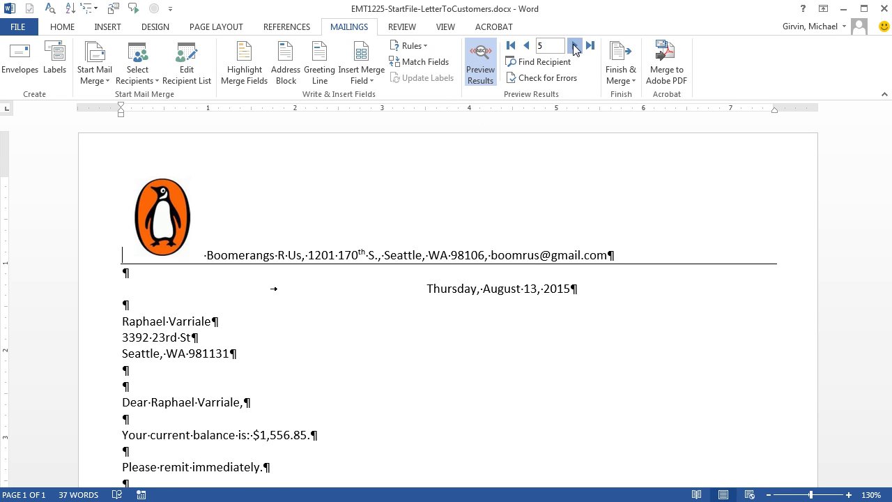
click(574, 45)
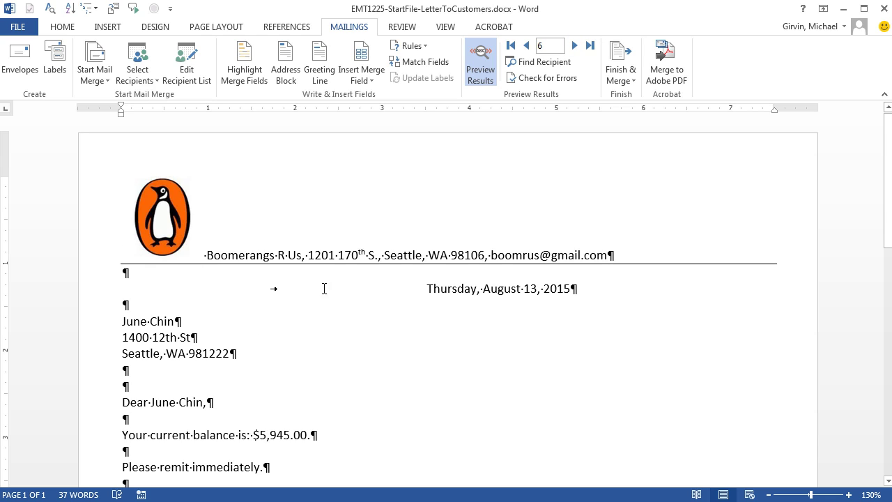